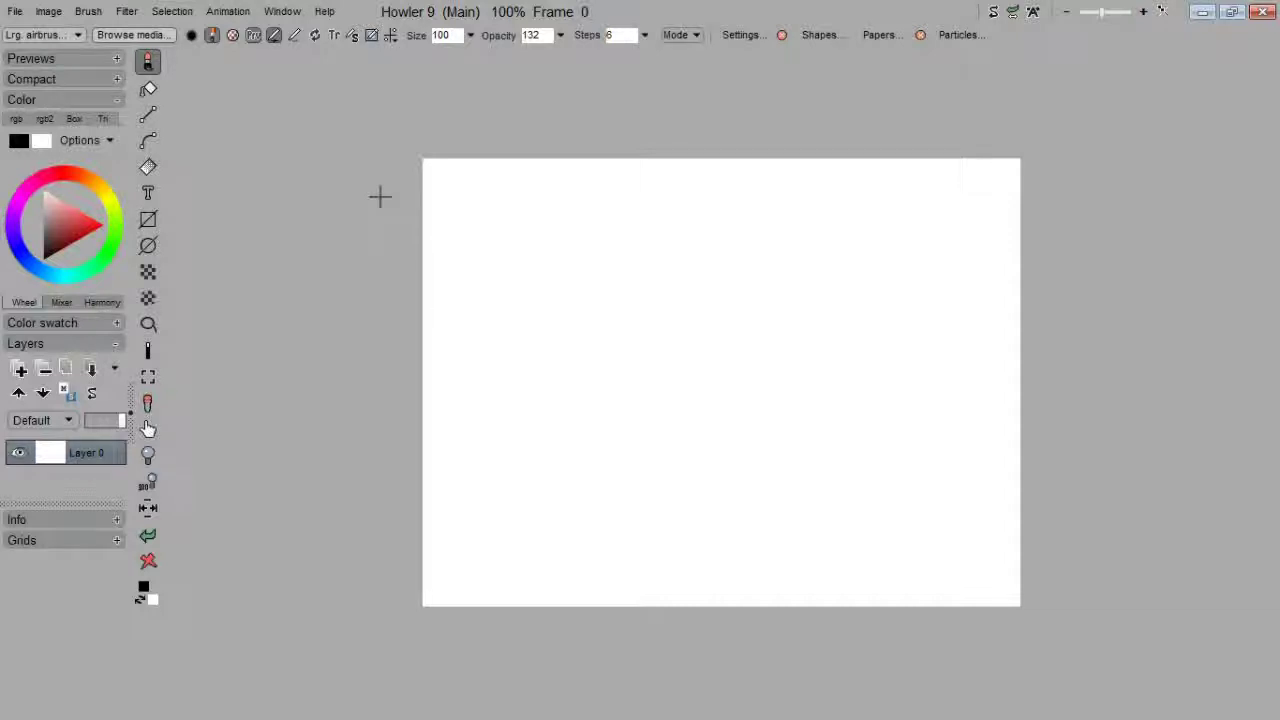
Load 2013-05-29 15.47.26.avi as an animation with all 60 frames (0–59).
click(240, 15)
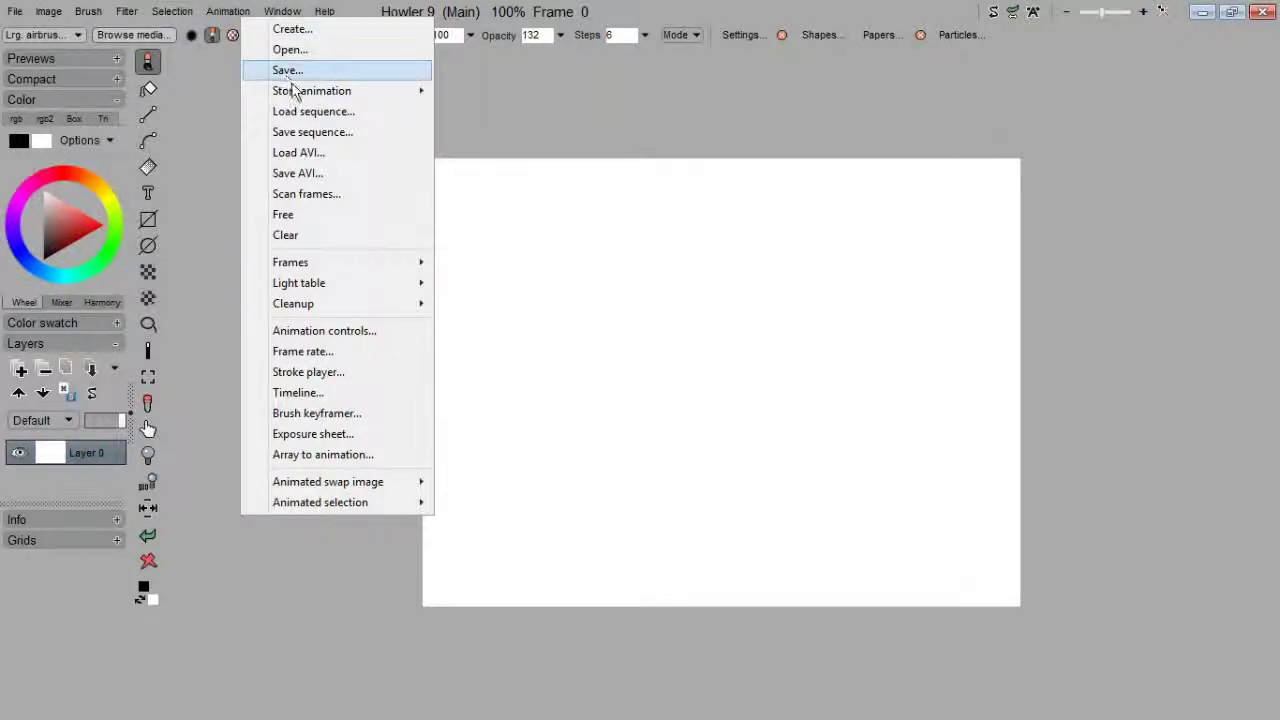
click(298, 154)
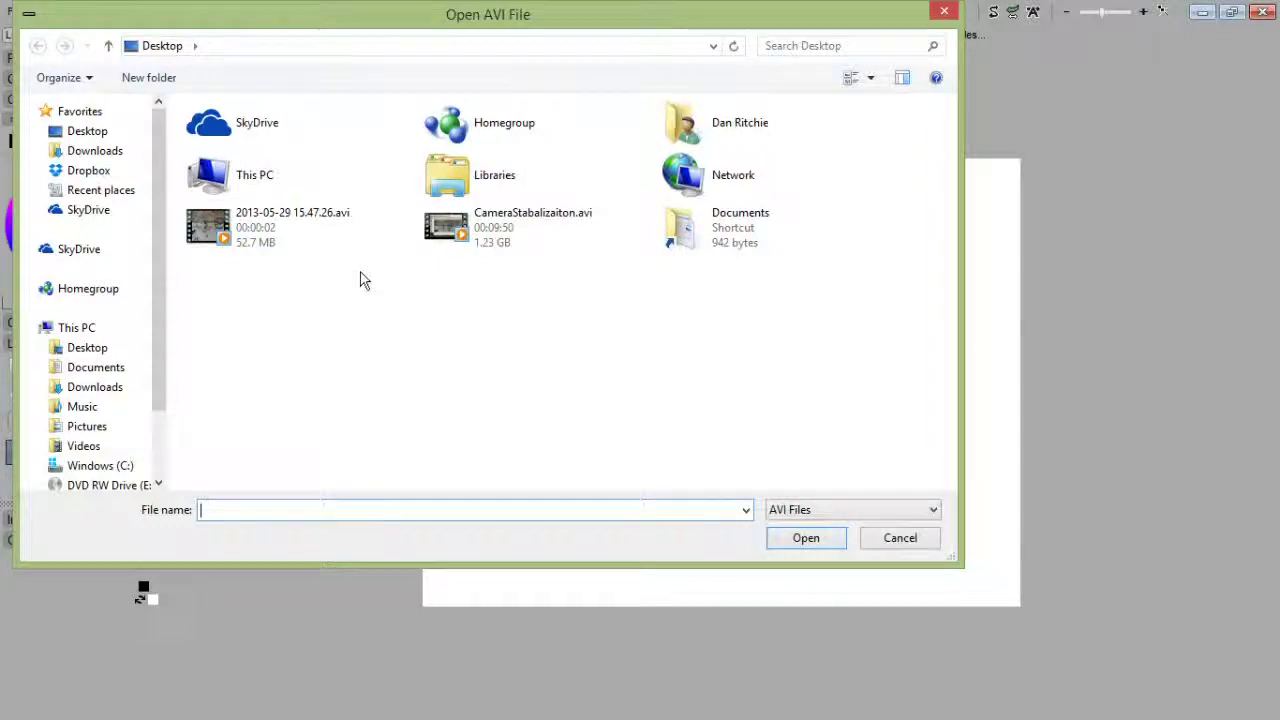
click(222, 228)
double_click(222, 228)
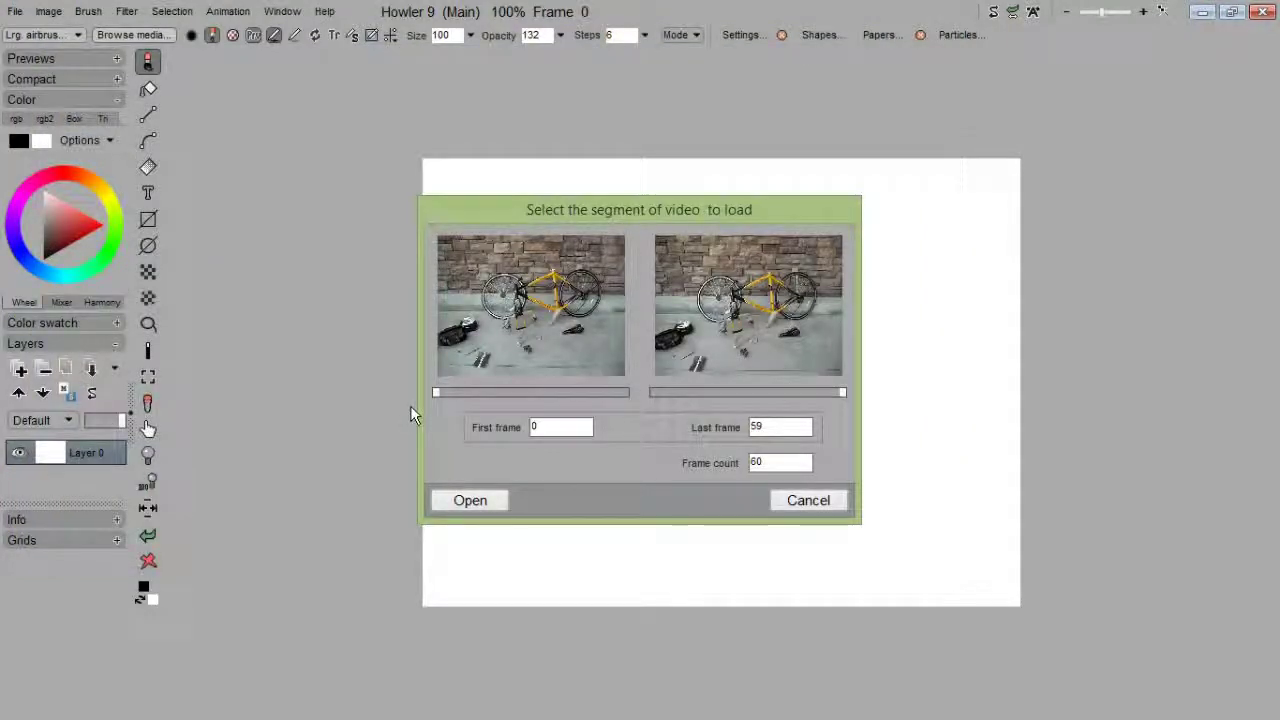
click(470, 500)
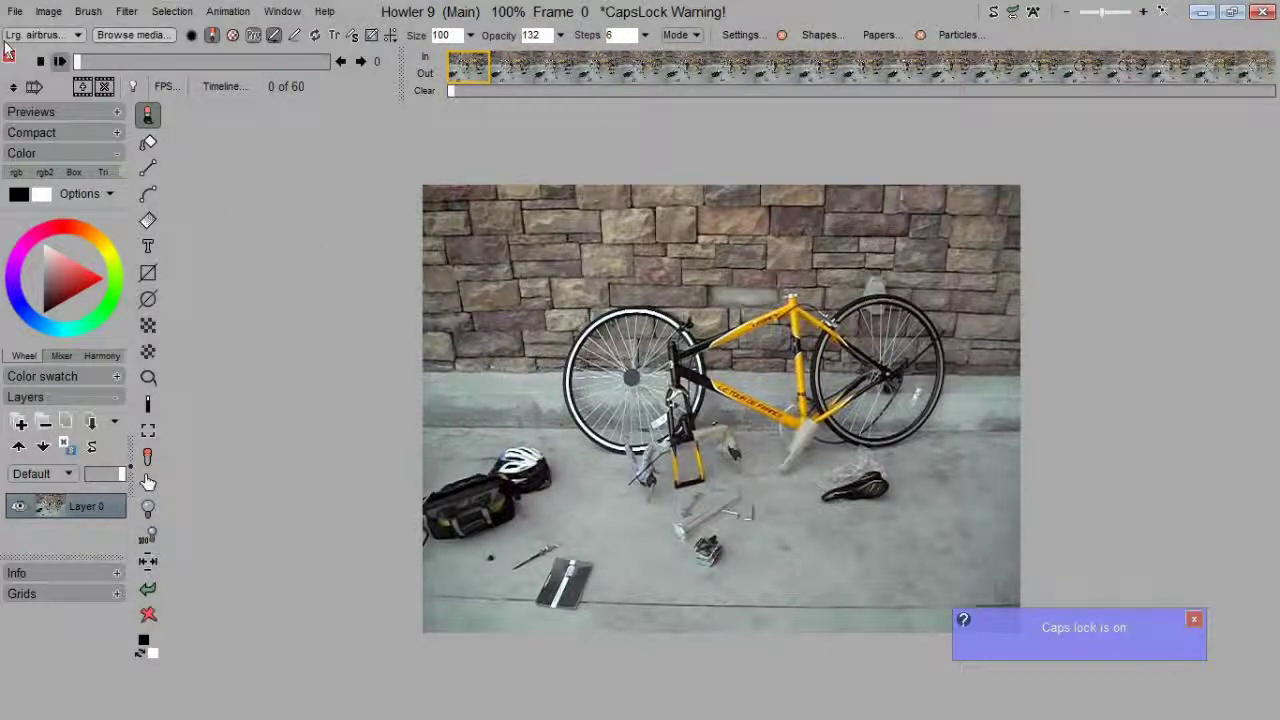
click(58, 61)
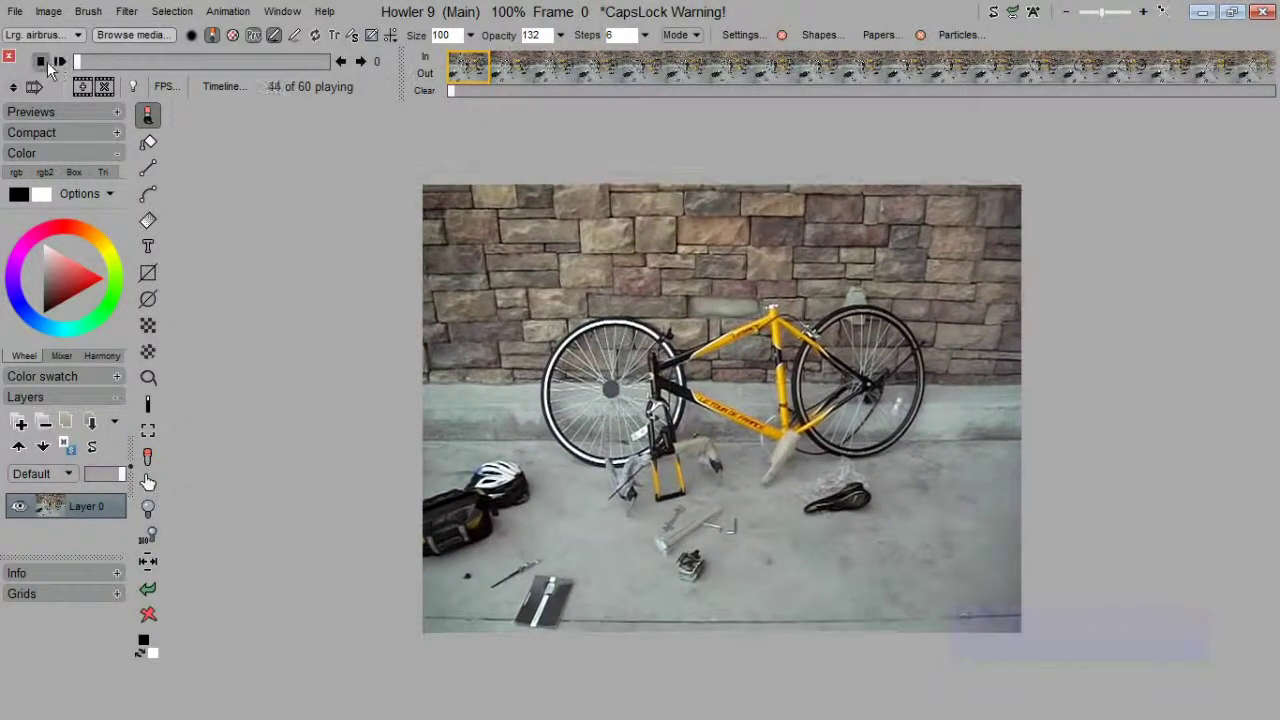
click(41, 62)
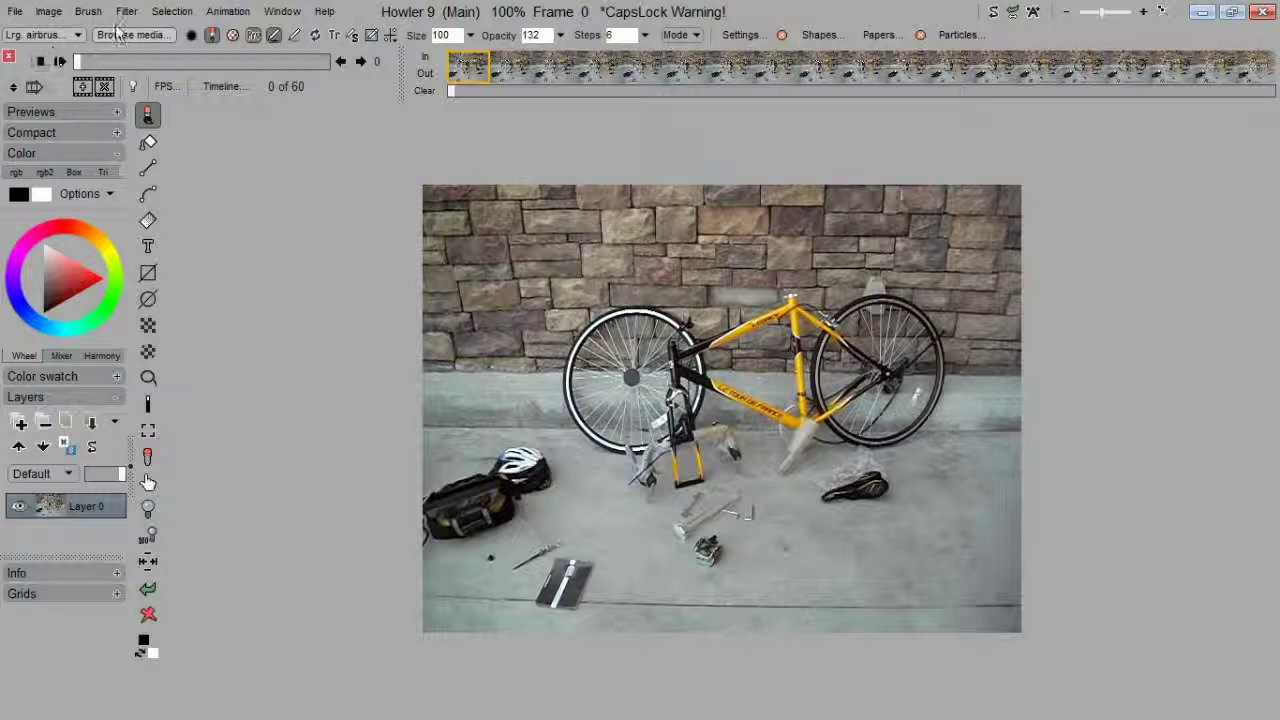
click(231, 14)
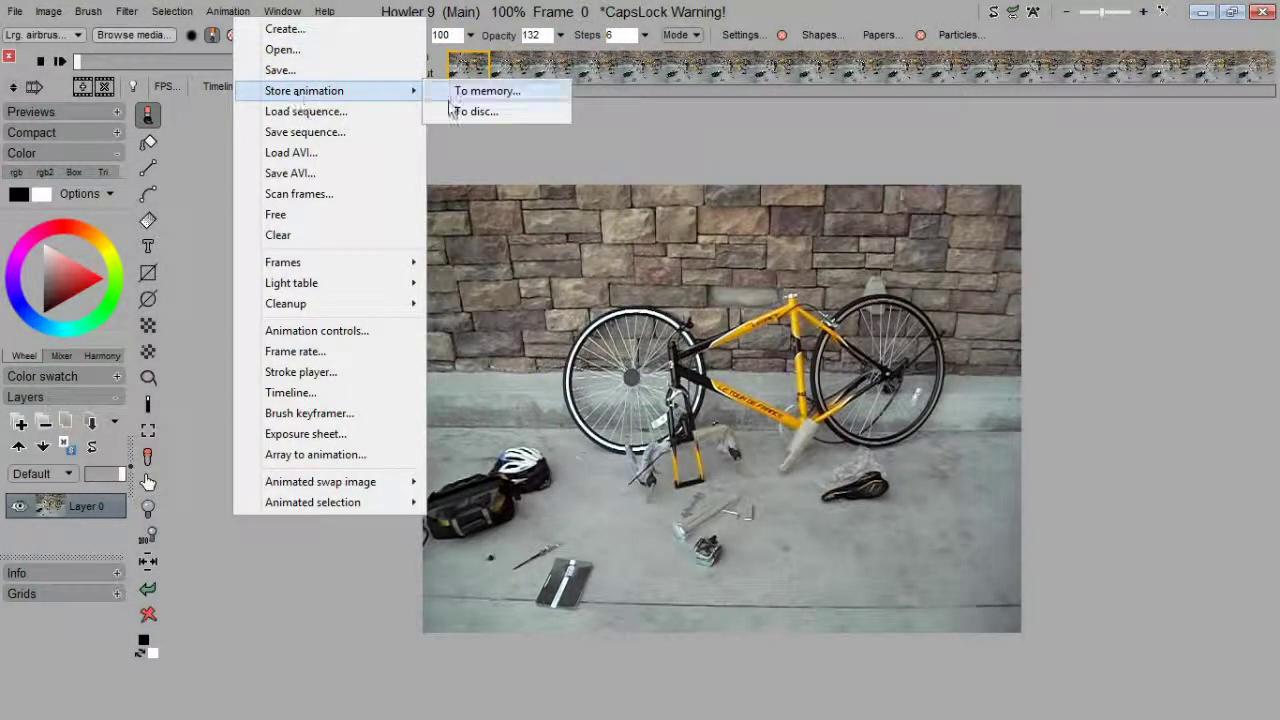
Store the 60-frame bike animation to memory, moving its Anim preview window aside.
click(455, 100)
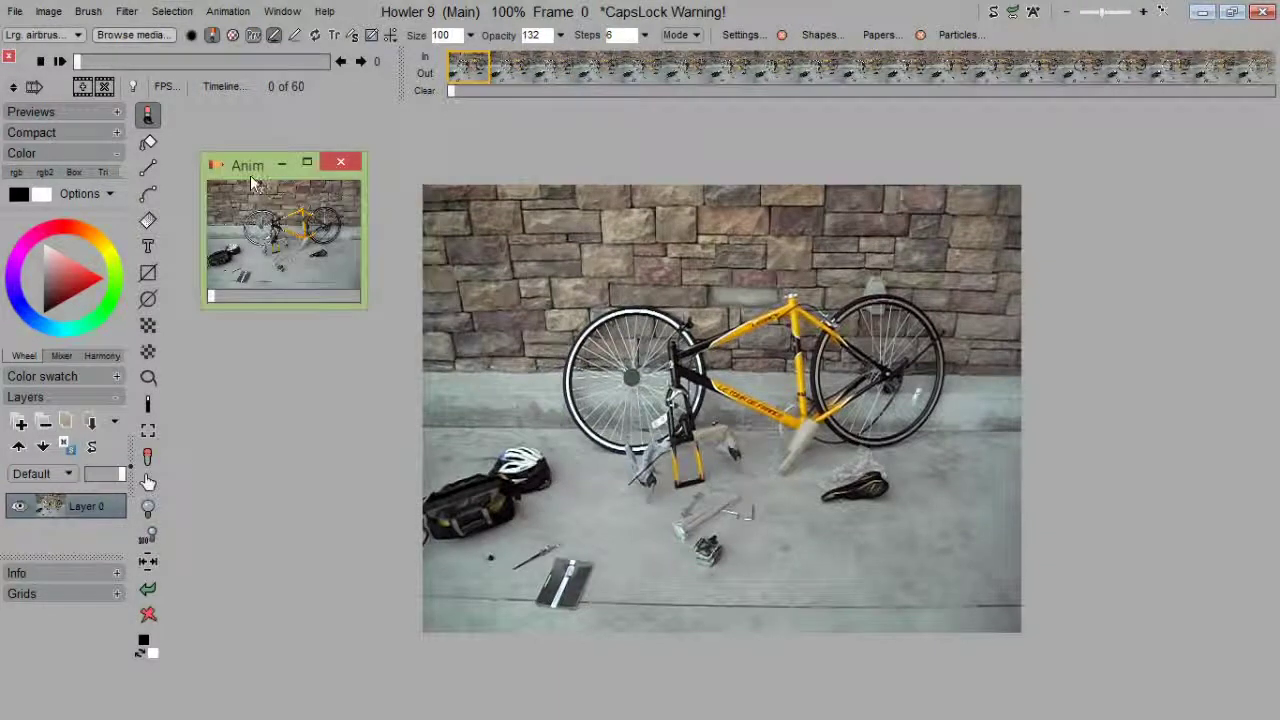
drag(262, 175, 251, 163)
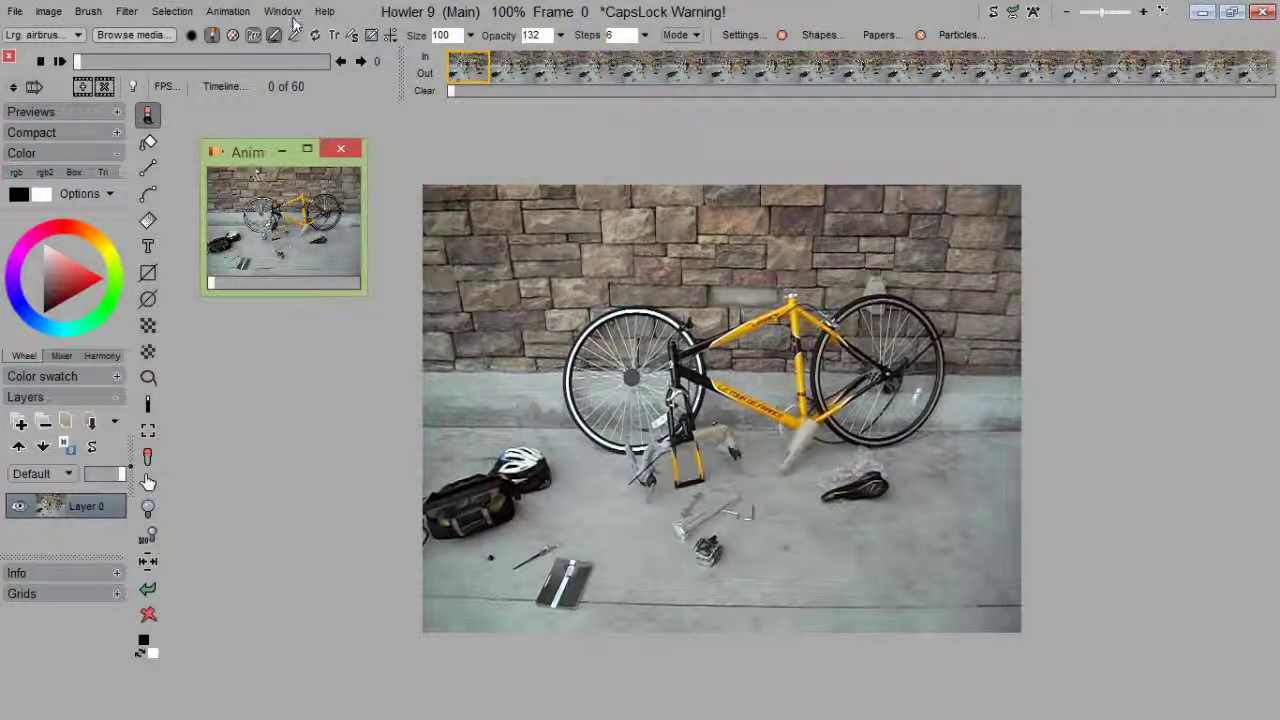
click(245, 14)
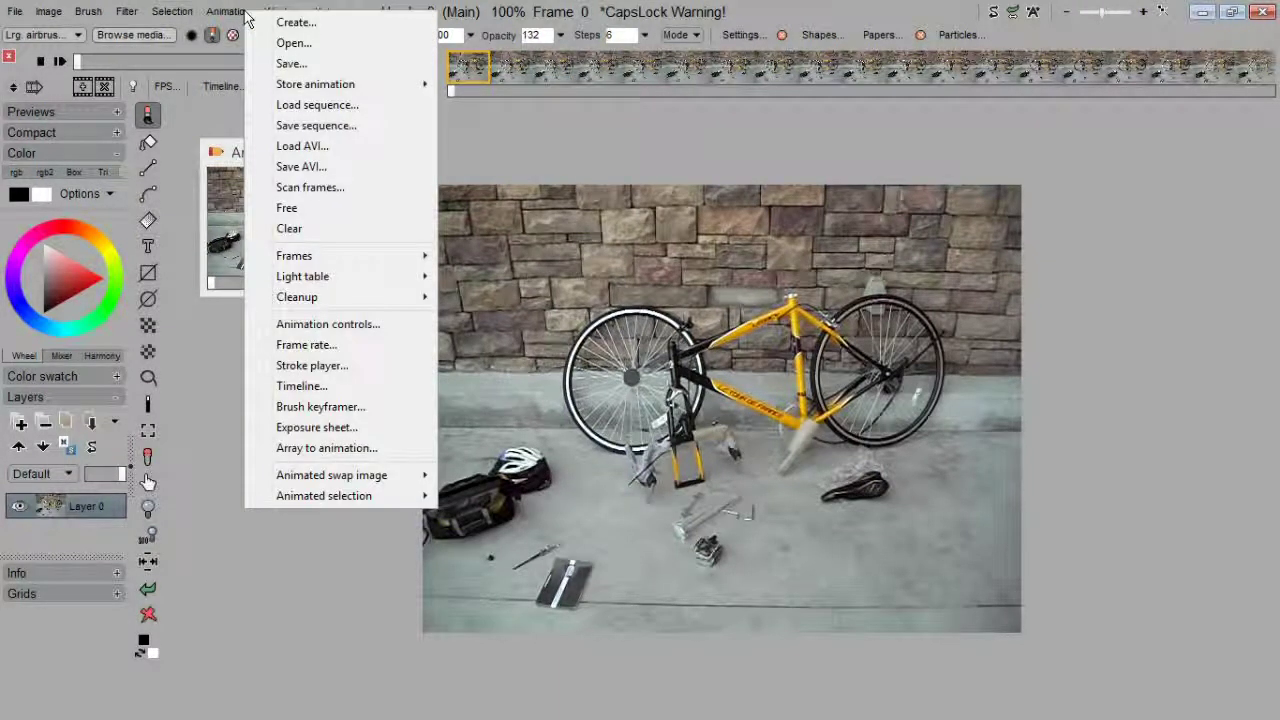
mouse_move(315, 89)
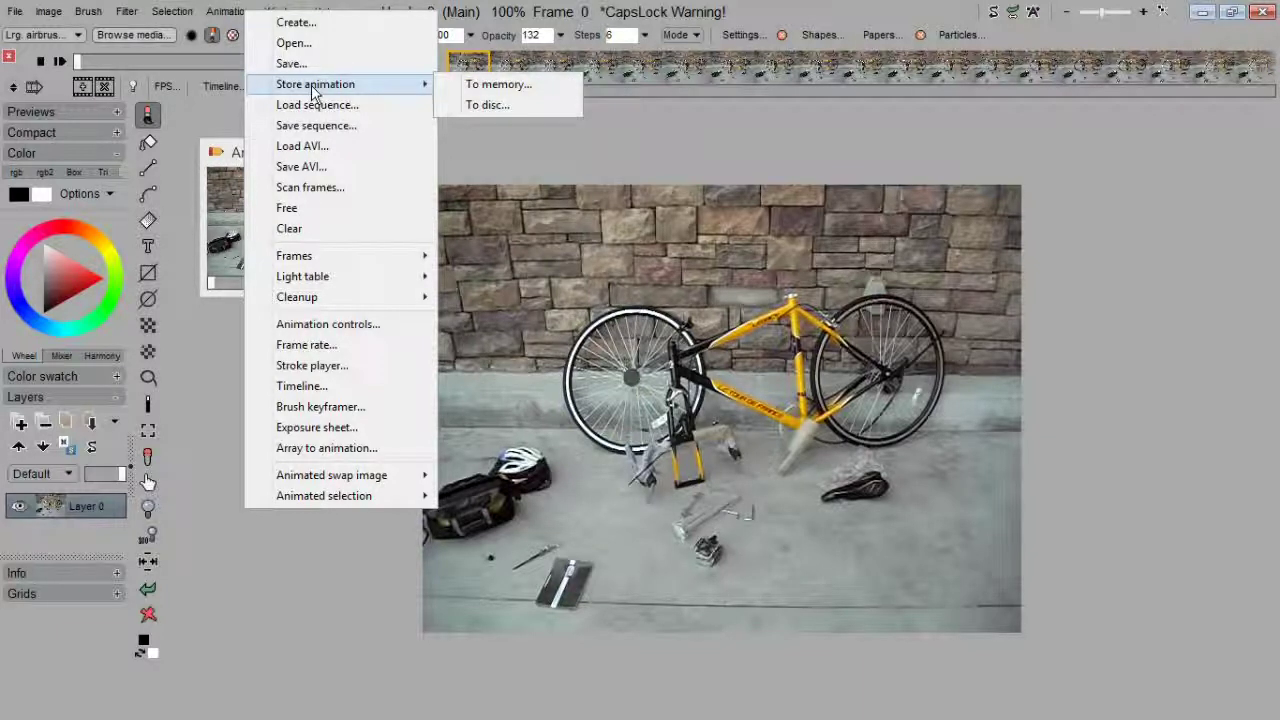
click(475, 90)
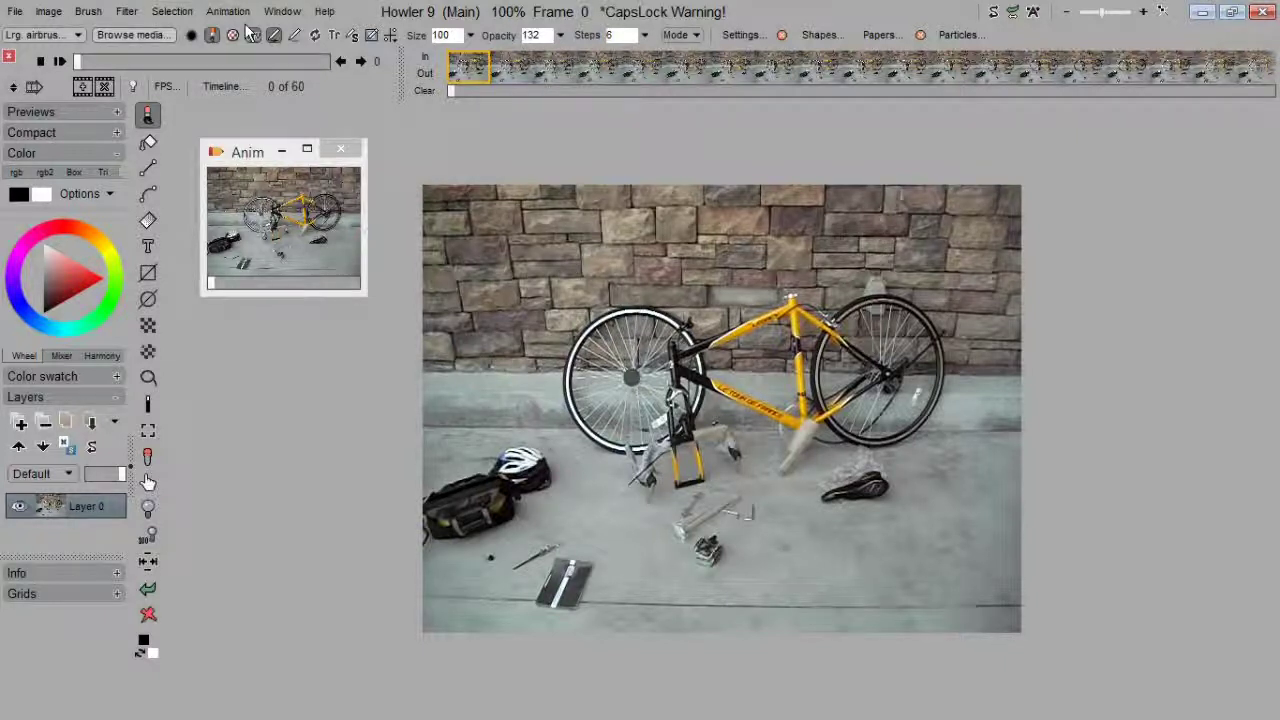
Average the clip's frames at 30, then pick the stored Anim preview to restore it.
click(282, 12)
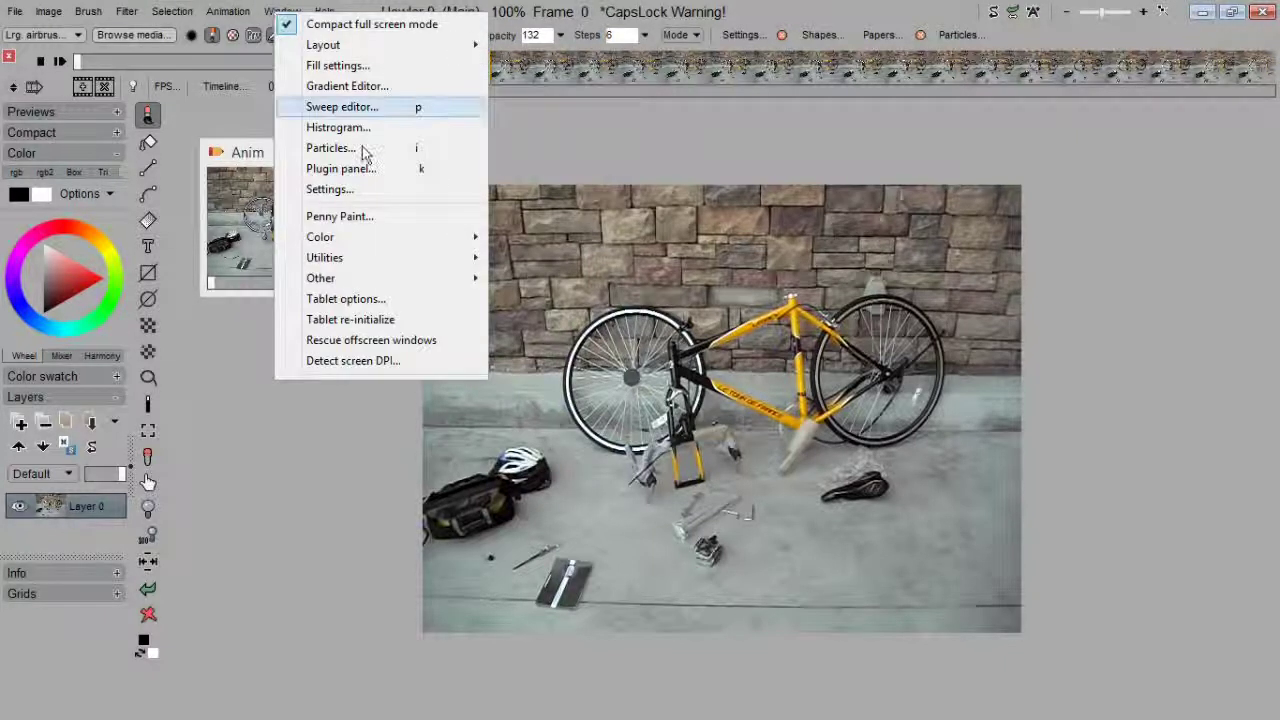
mouse_move(400, 257)
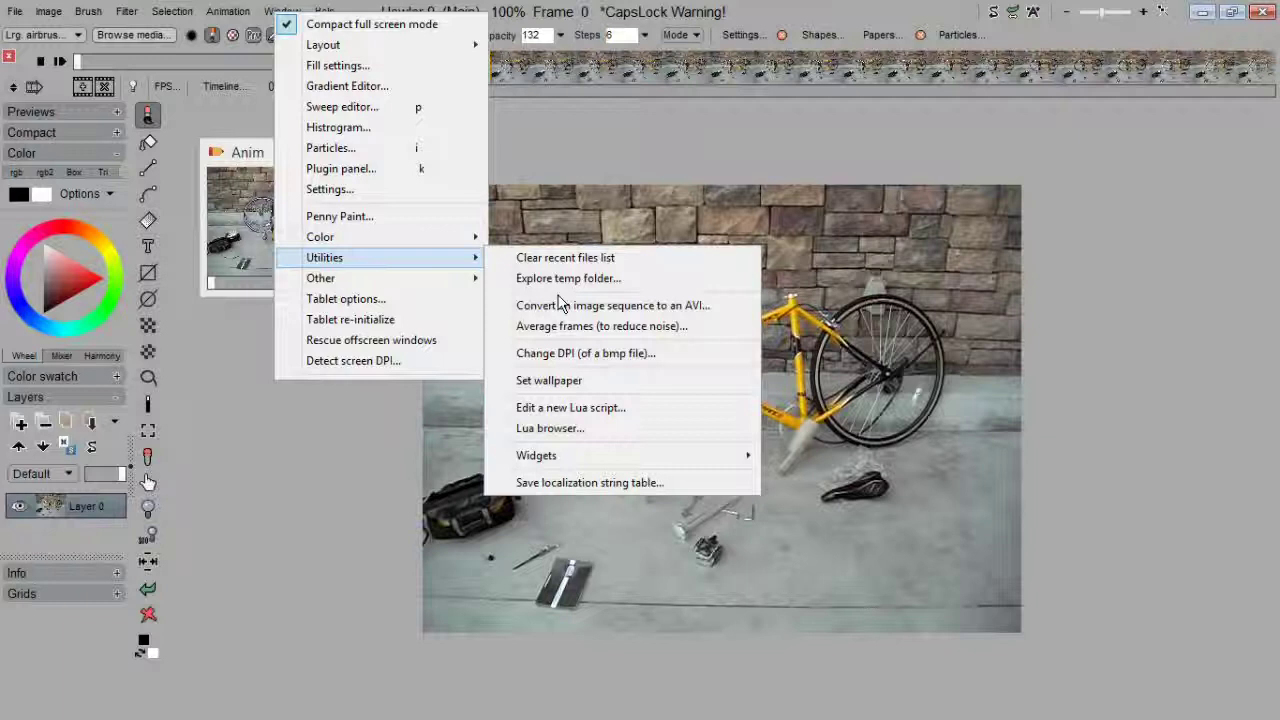
click(612, 335)
drag(578, 362, 688, 383)
click(586, 411)
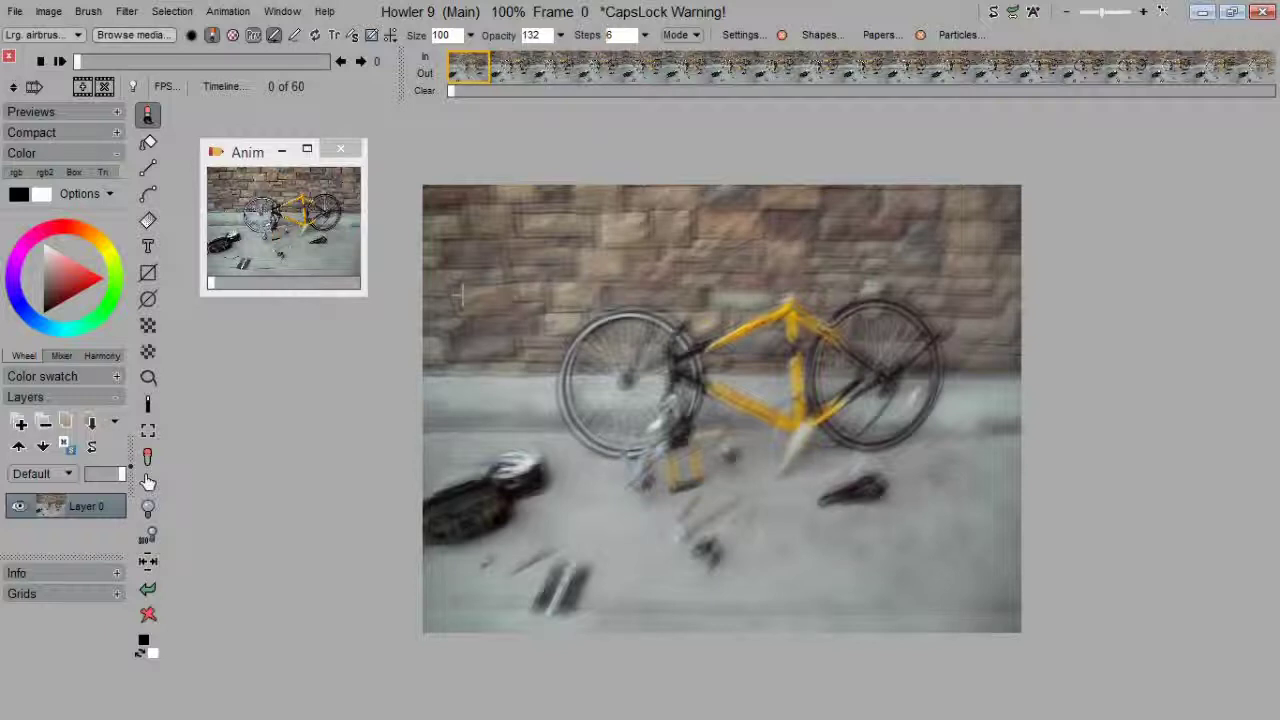
click(319, 230)
Confirm restoring the unblurred bike clip, go to frame 5, and open Animated > Stabilize.
click(697, 408)
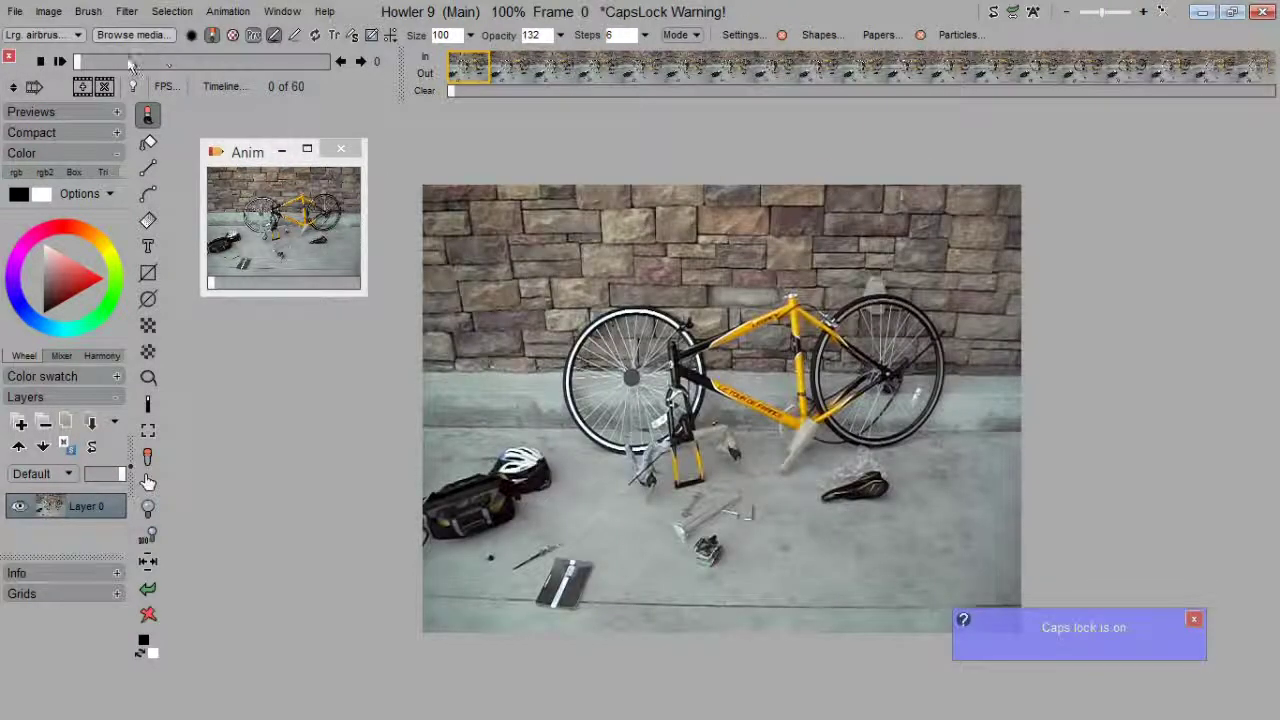
drag(136, 61, 78, 61)
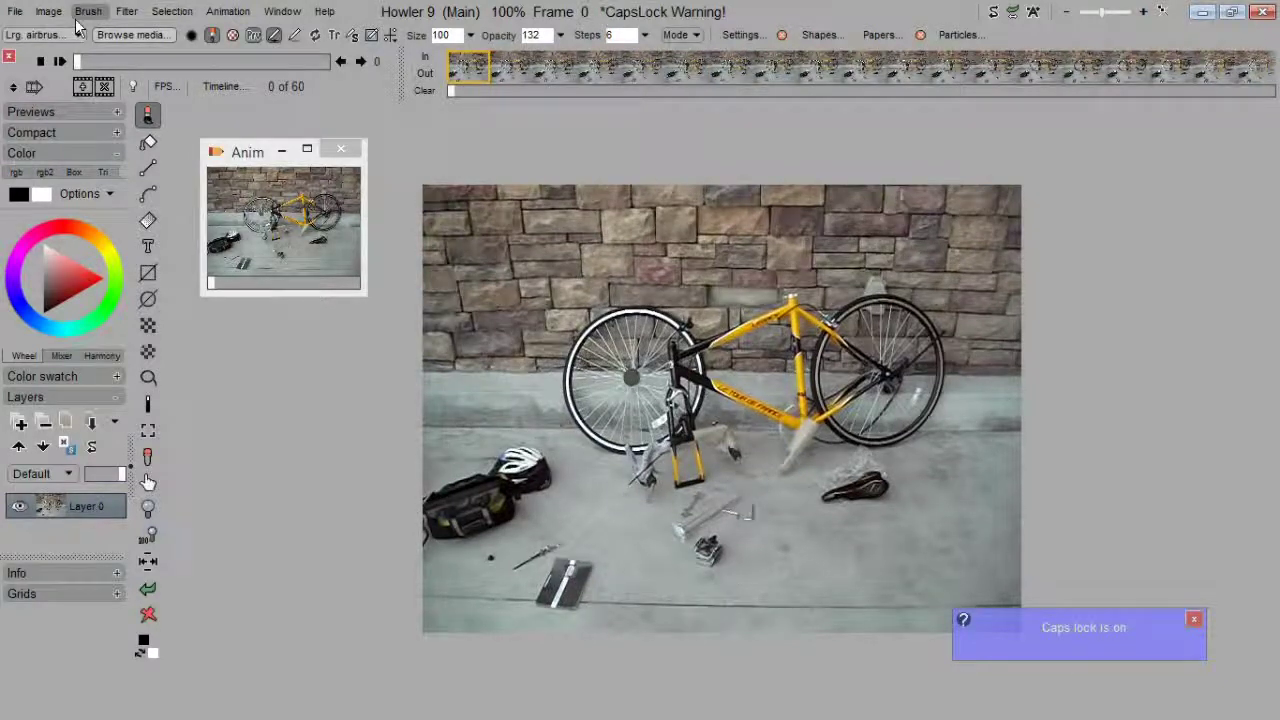
click(127, 11)
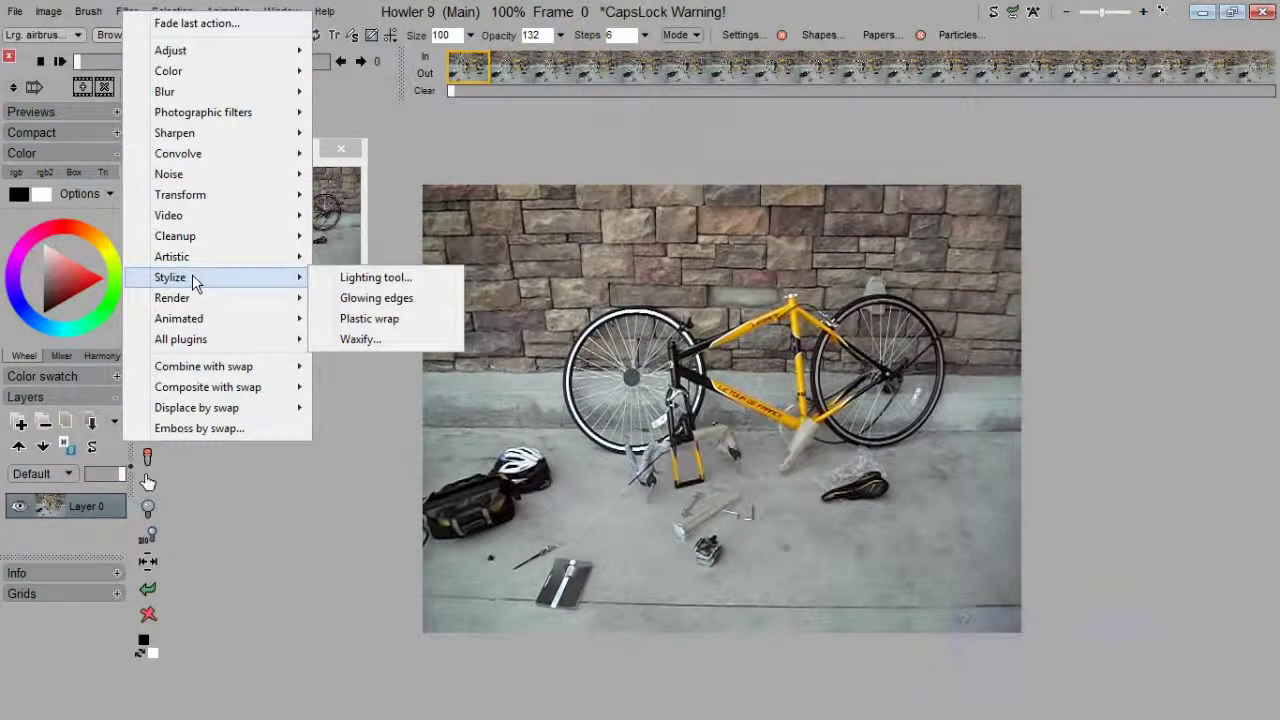
mouse_move(207, 260)
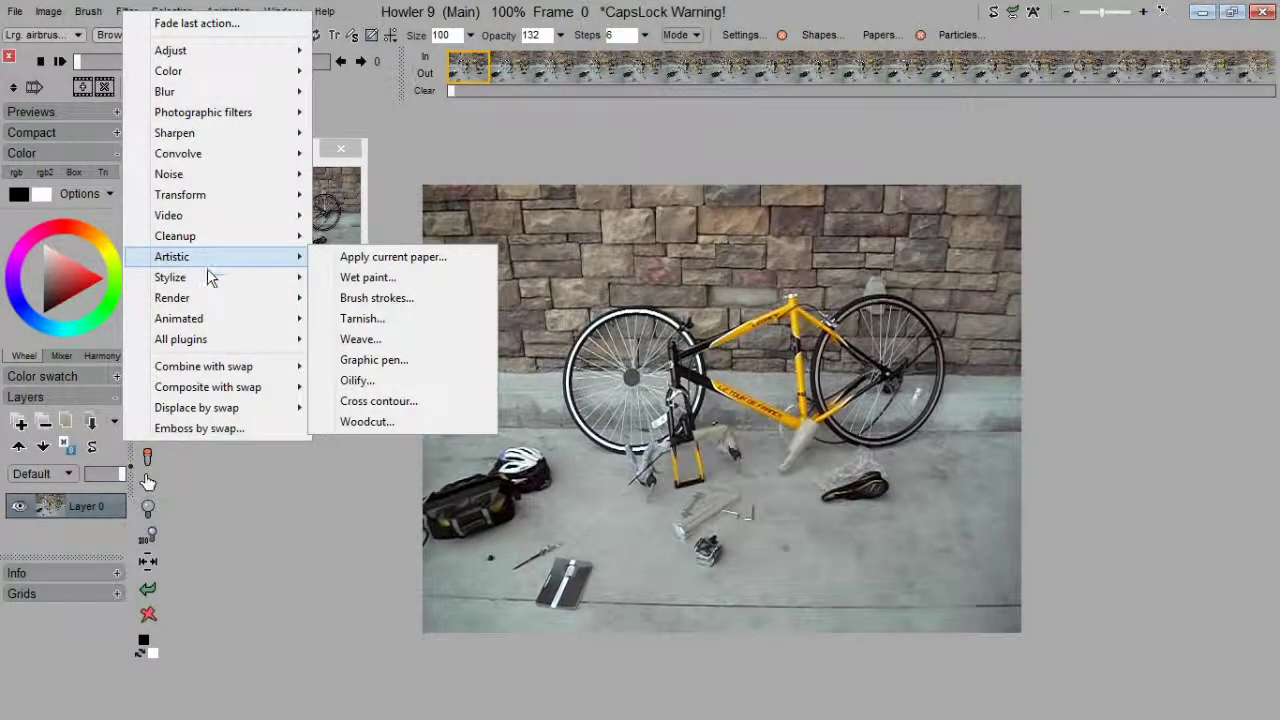
mouse_move(203, 318)
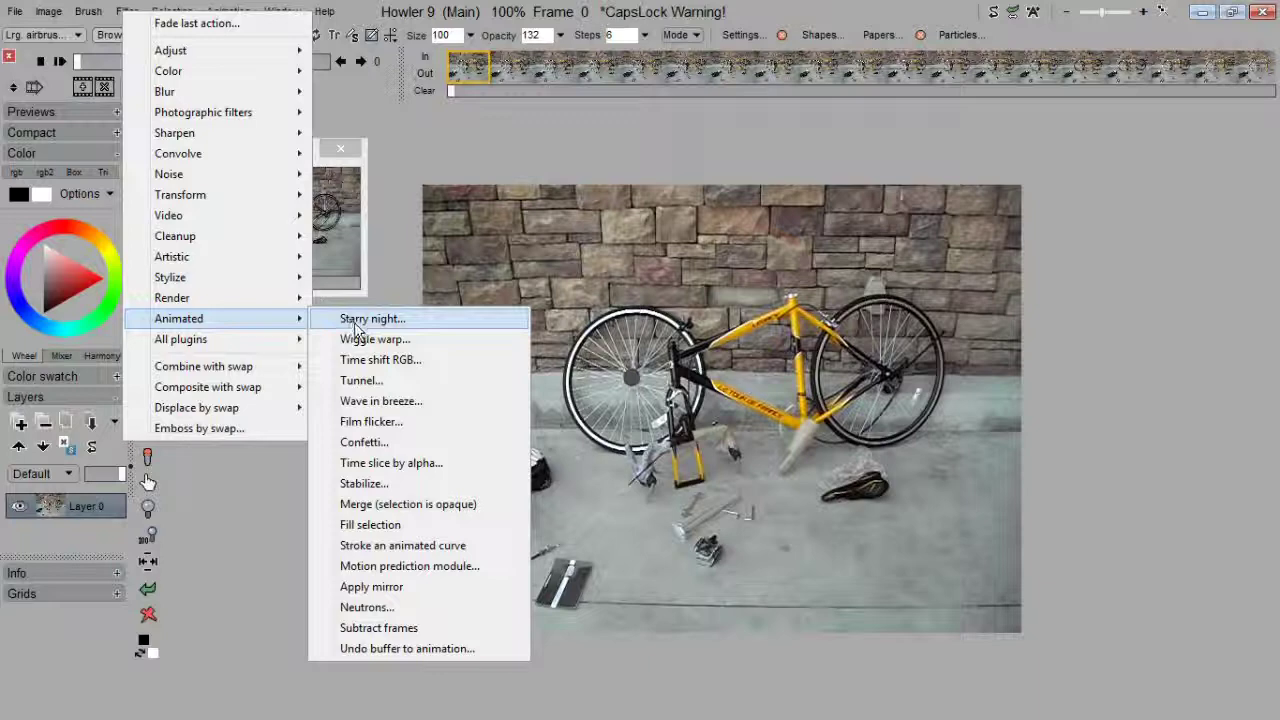
click(365, 484)
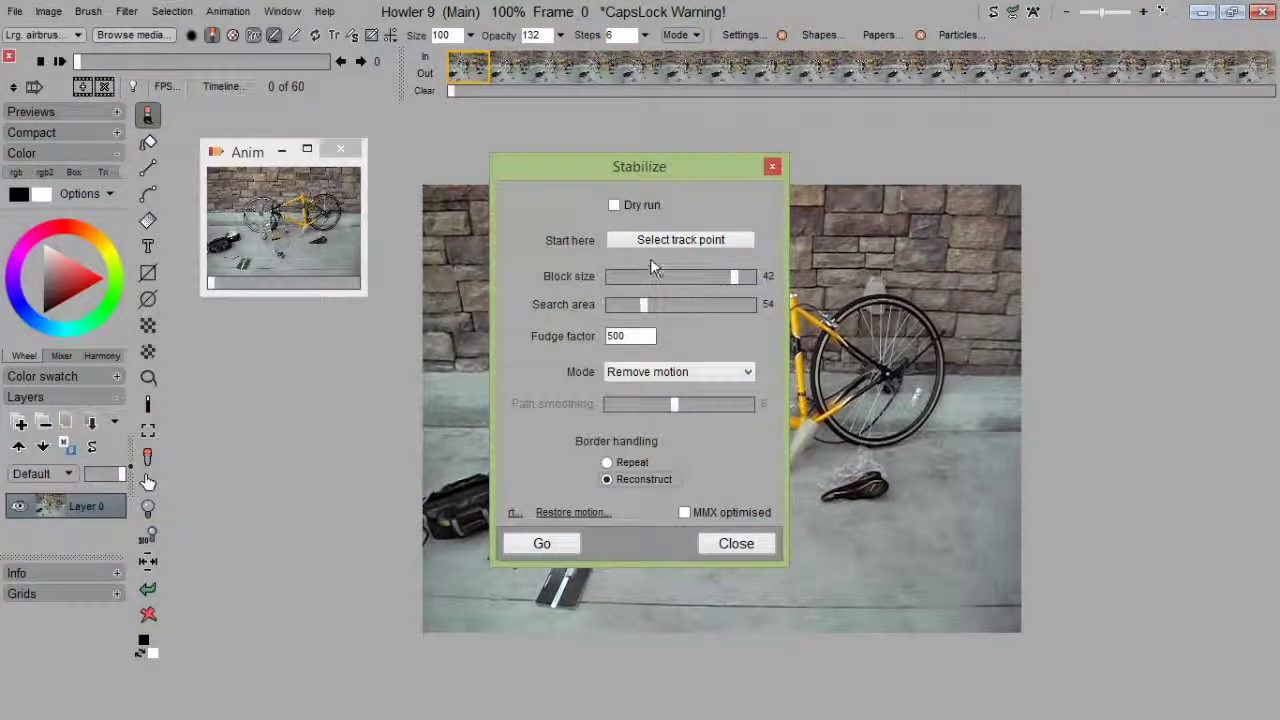
Dry-run a stabilization tracking the left wheel hub with search area 61 and block size 48.
drag(632, 167, 1061, 115)
click(1059, 153)
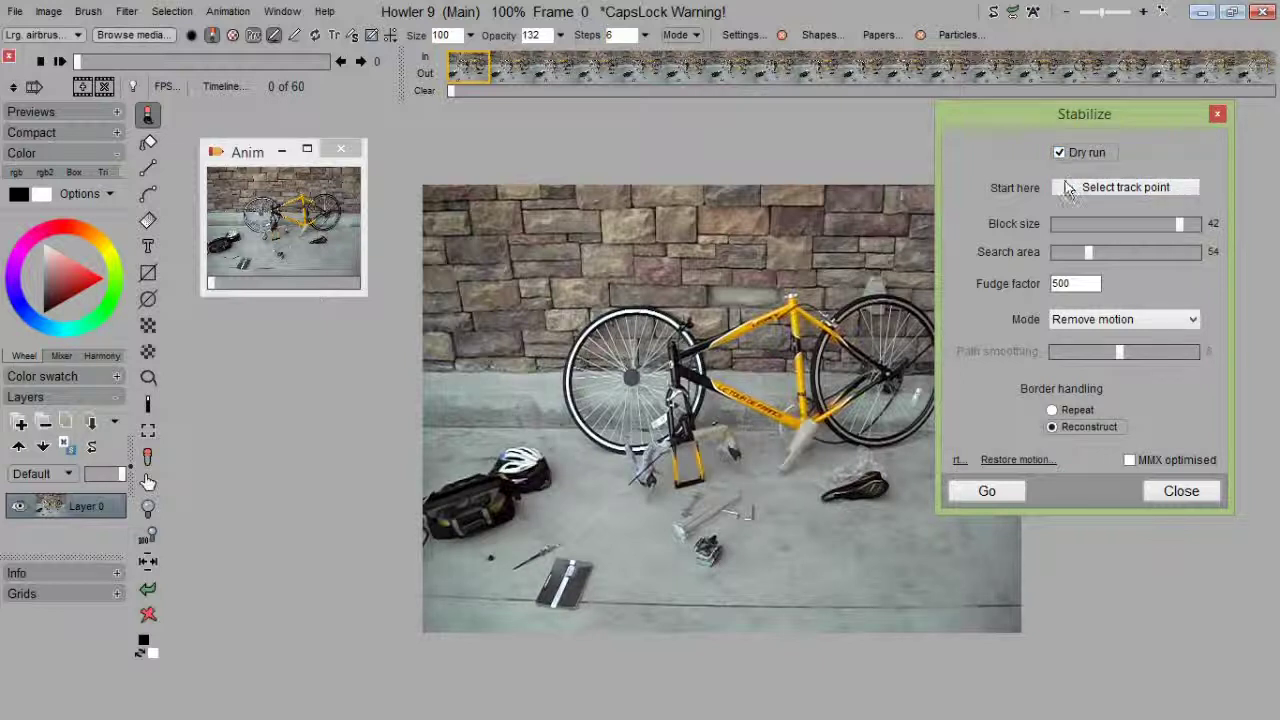
click(1068, 190)
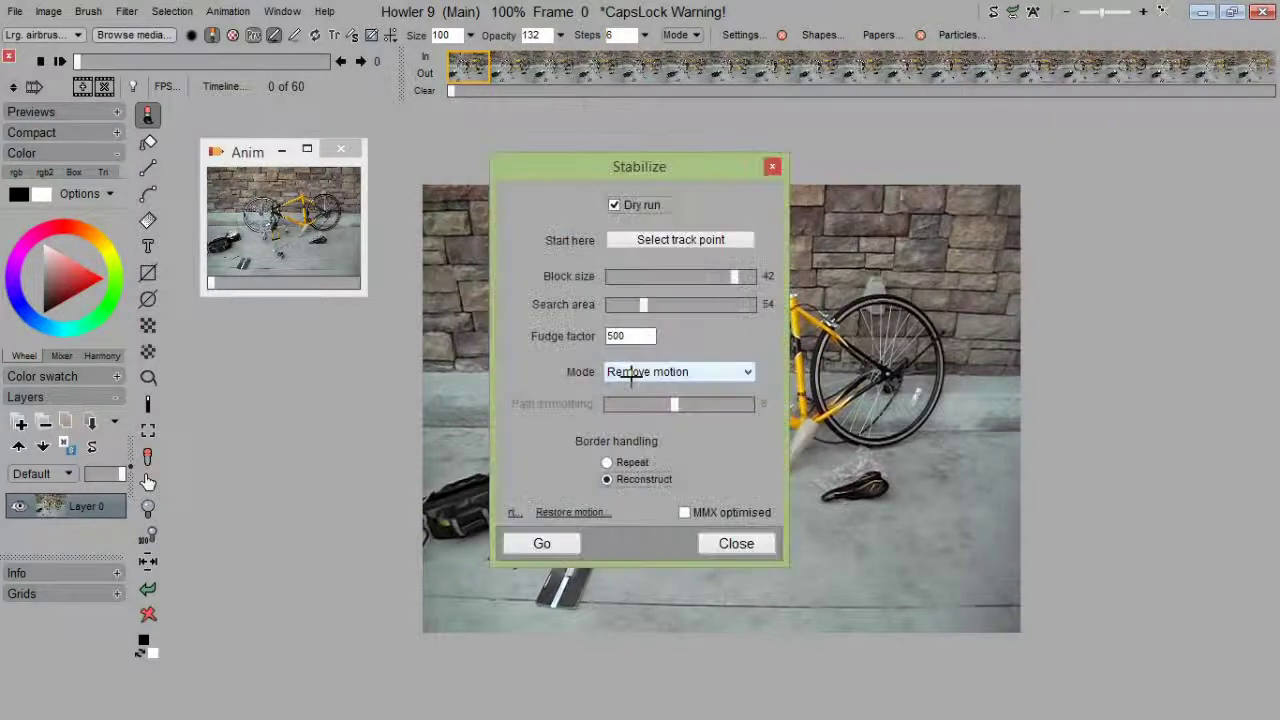
drag(653, 166, 1001, 168)
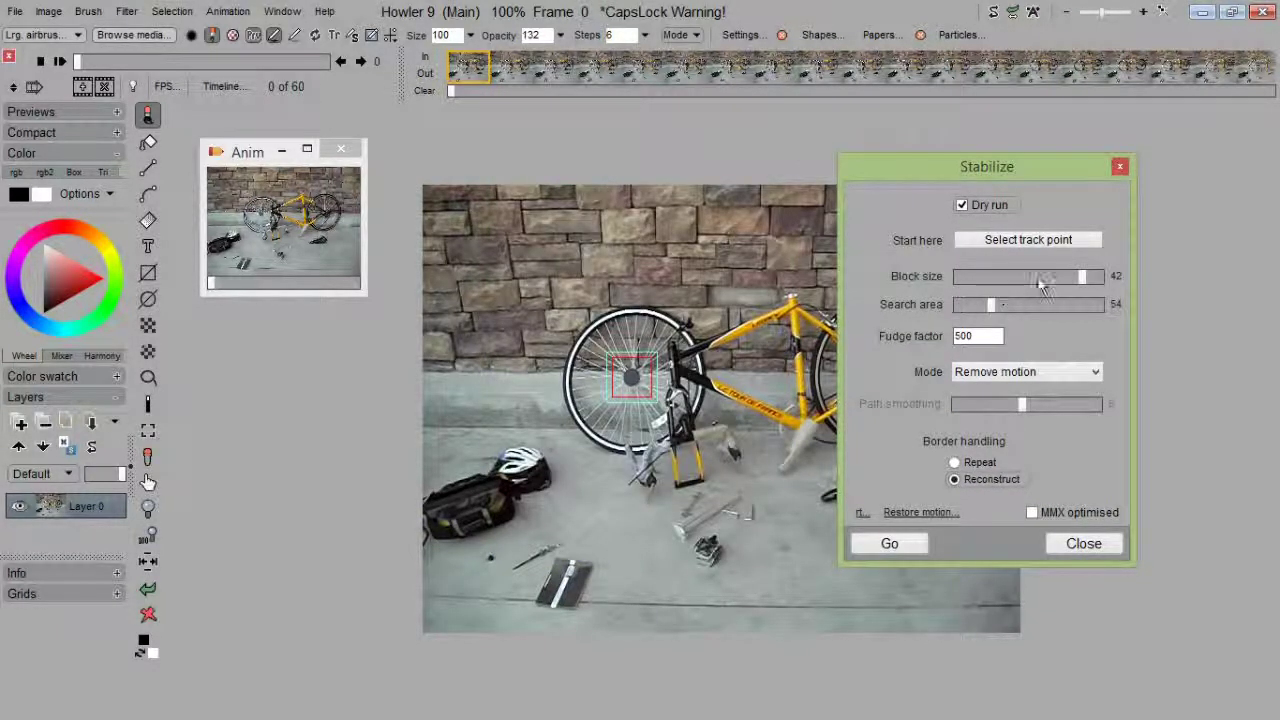
drag(987, 311, 996, 306)
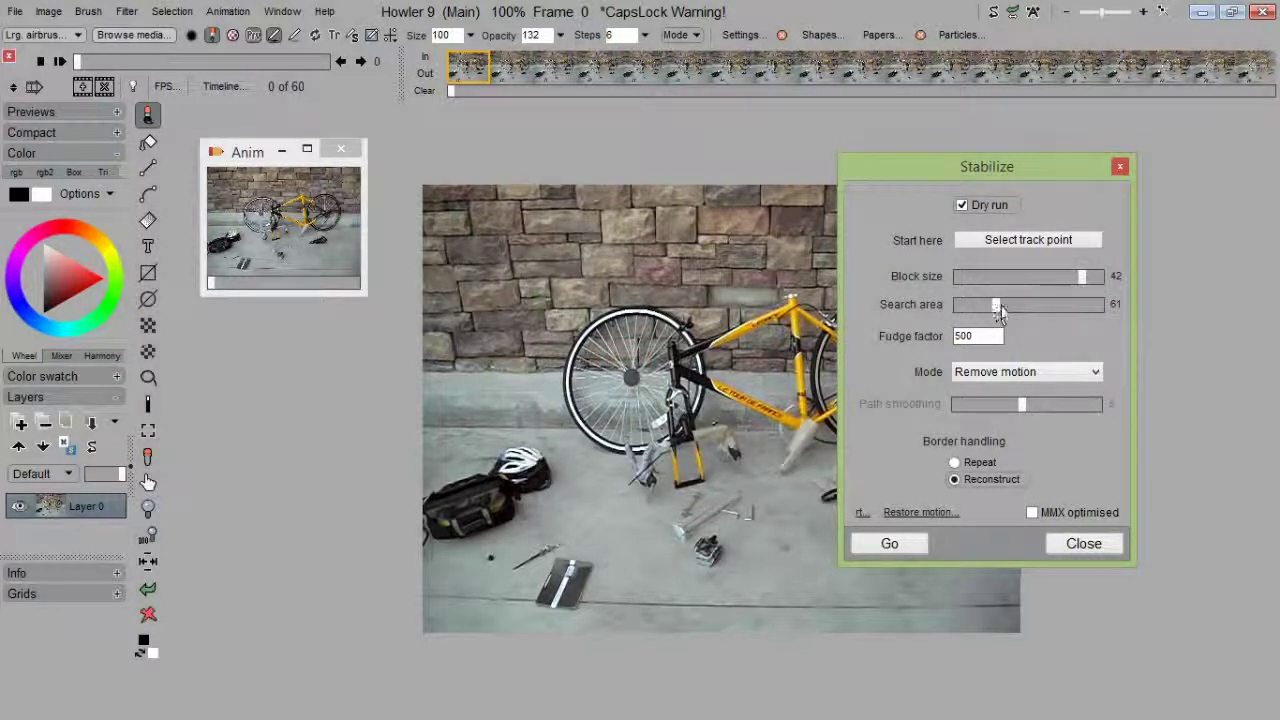
drag(1081, 277, 1103, 276)
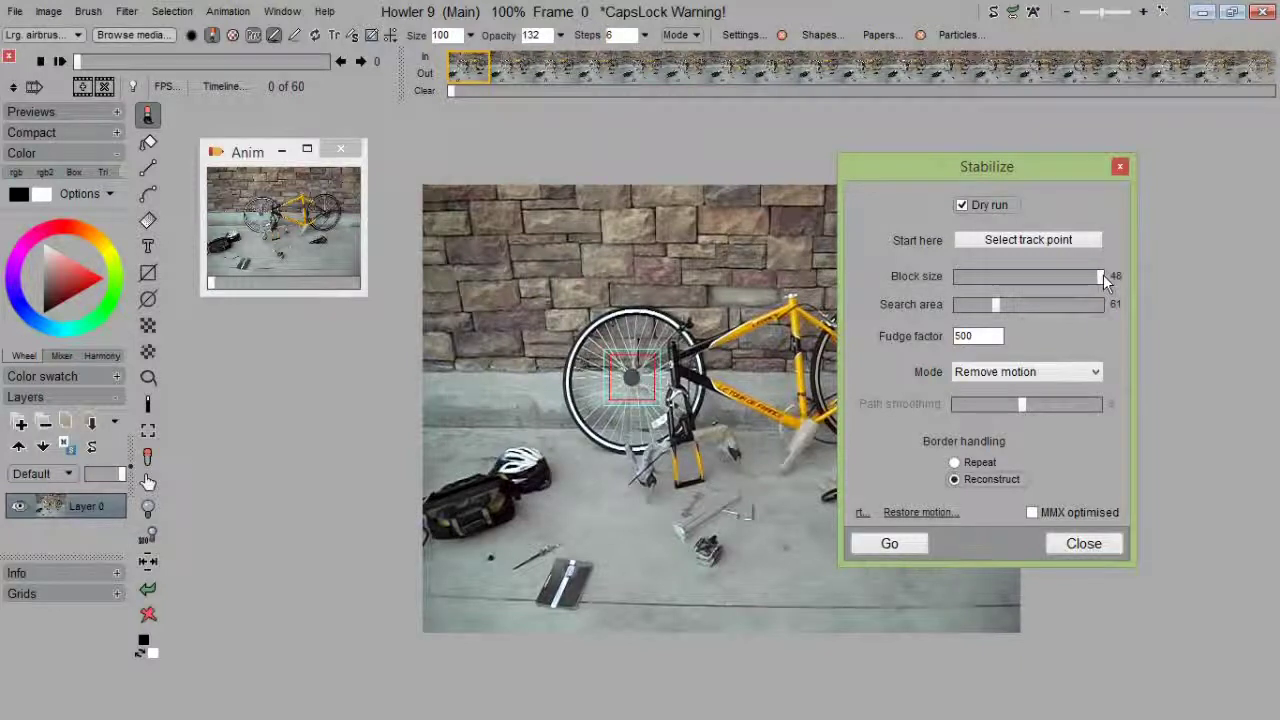
click(904, 548)
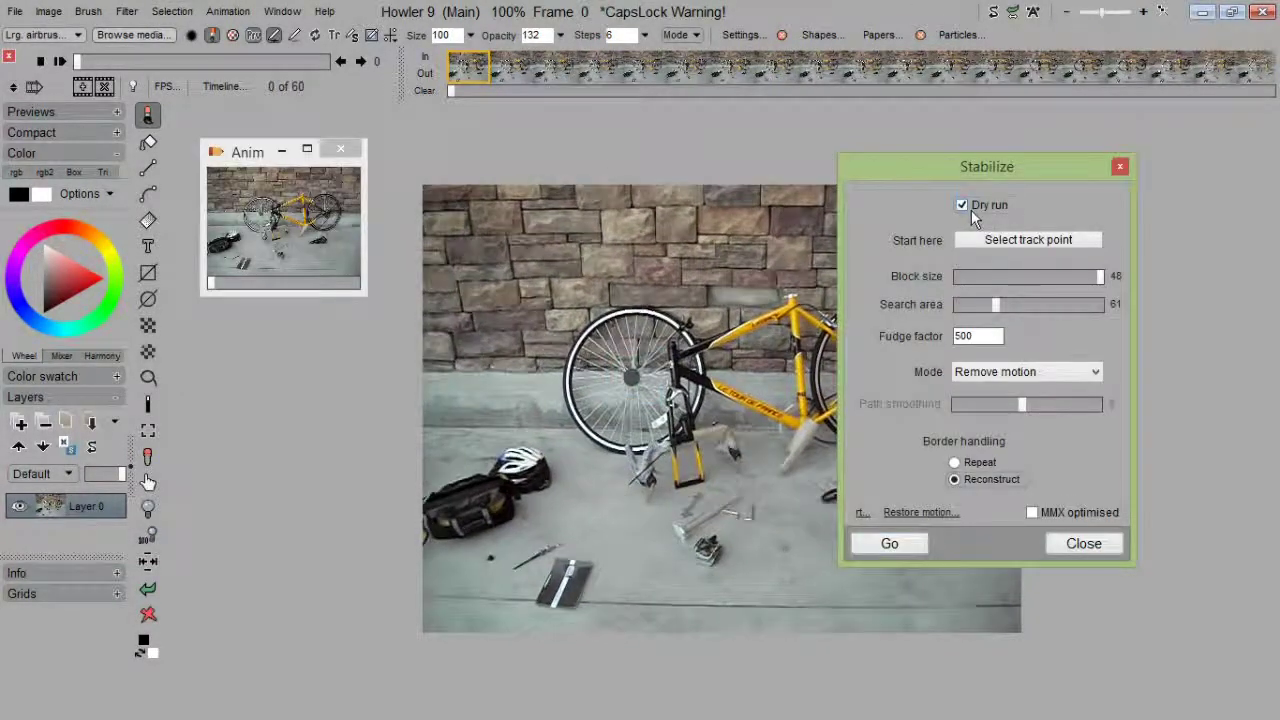
Turn off Dry run and stabilize all 60 frames for real.
click(965, 208)
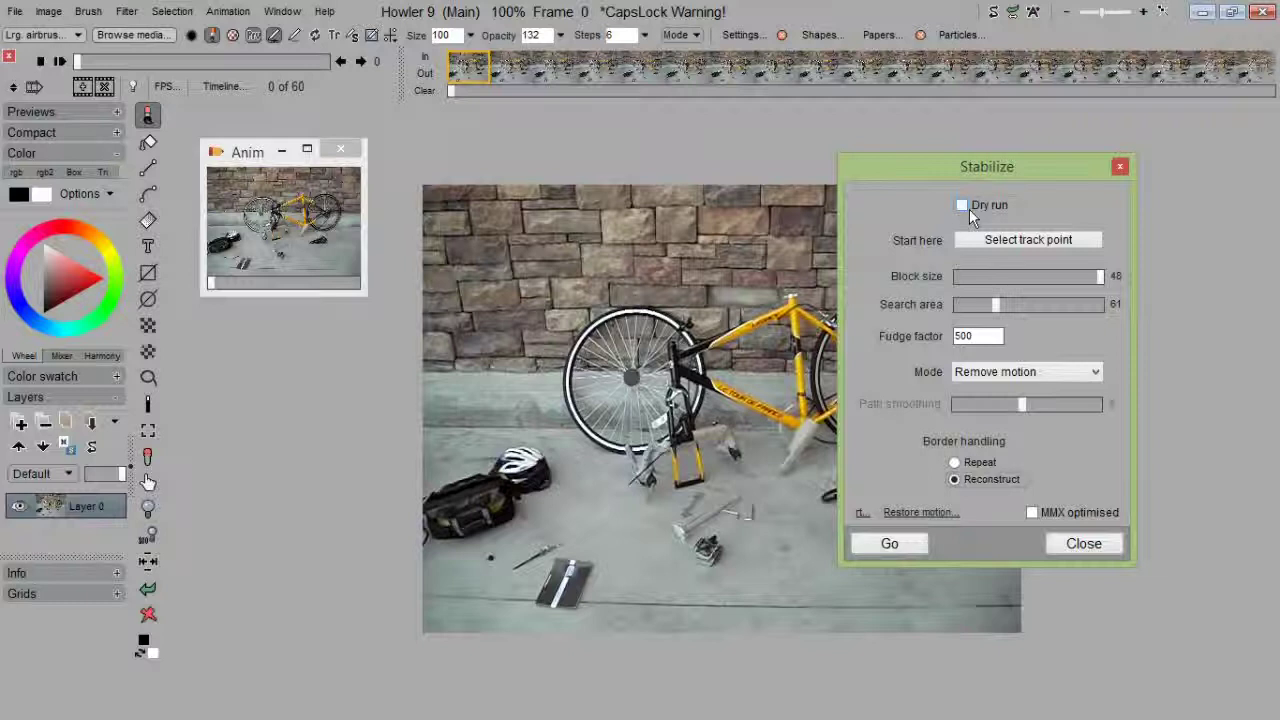
click(897, 547)
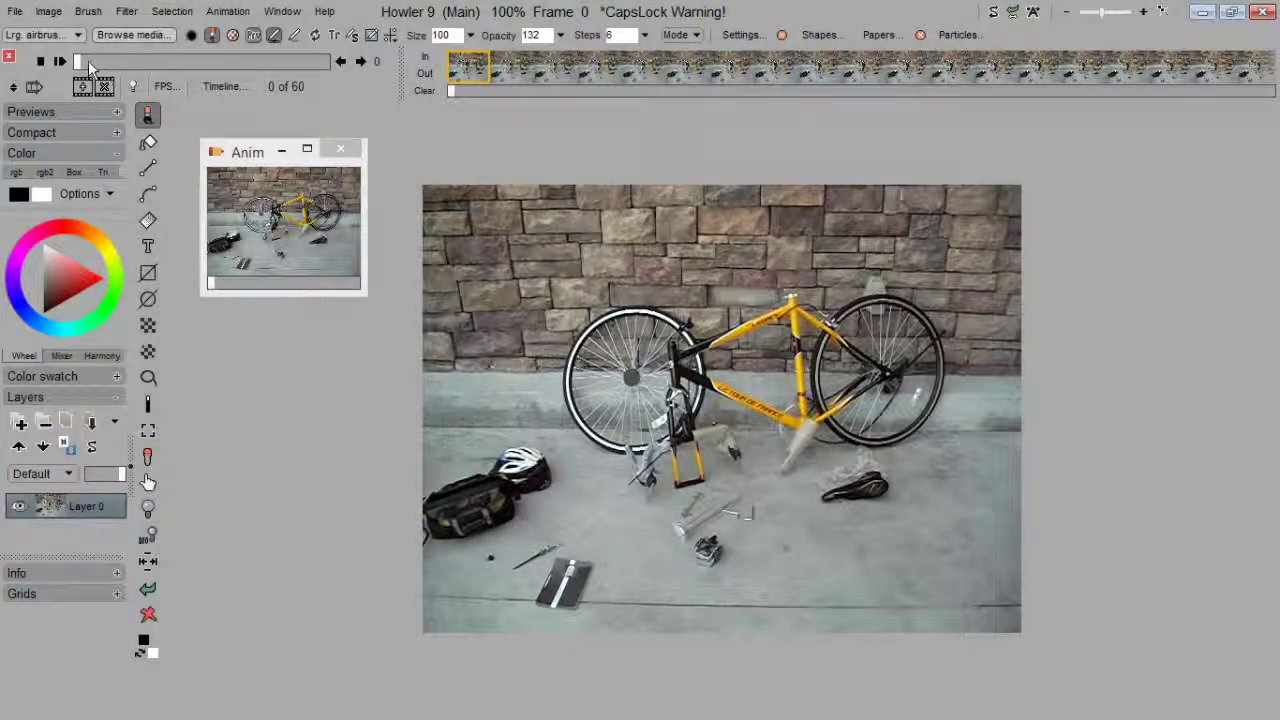
mouse_move(88, 63)
mouse_down()
mouse_move(293, 64)
mouse_move(114, 57)
mouse_move(289, 48)
mouse_move(270, 47)
mouse_move(80, 62)
mouse_up()
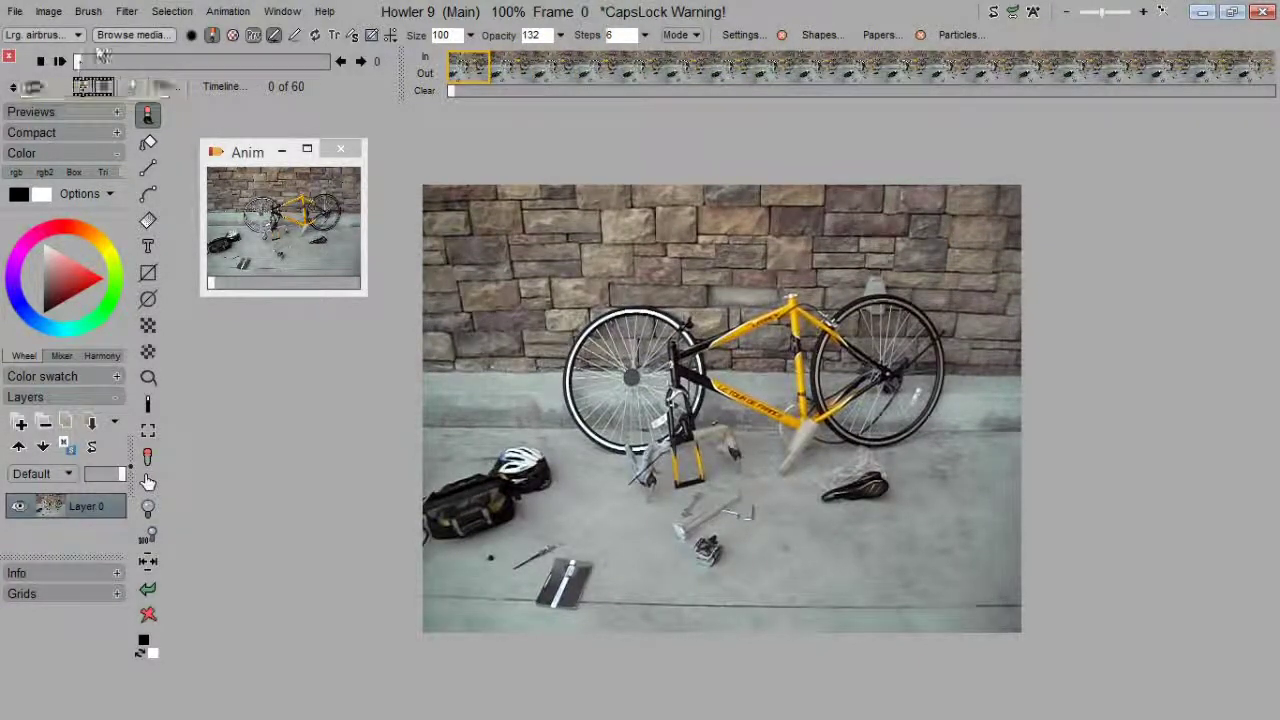
mouse_move(88, 60)
mouse_down()
mouse_move(261, 48)
mouse_move(127, 47)
mouse_move(107, 61)
mouse_up()
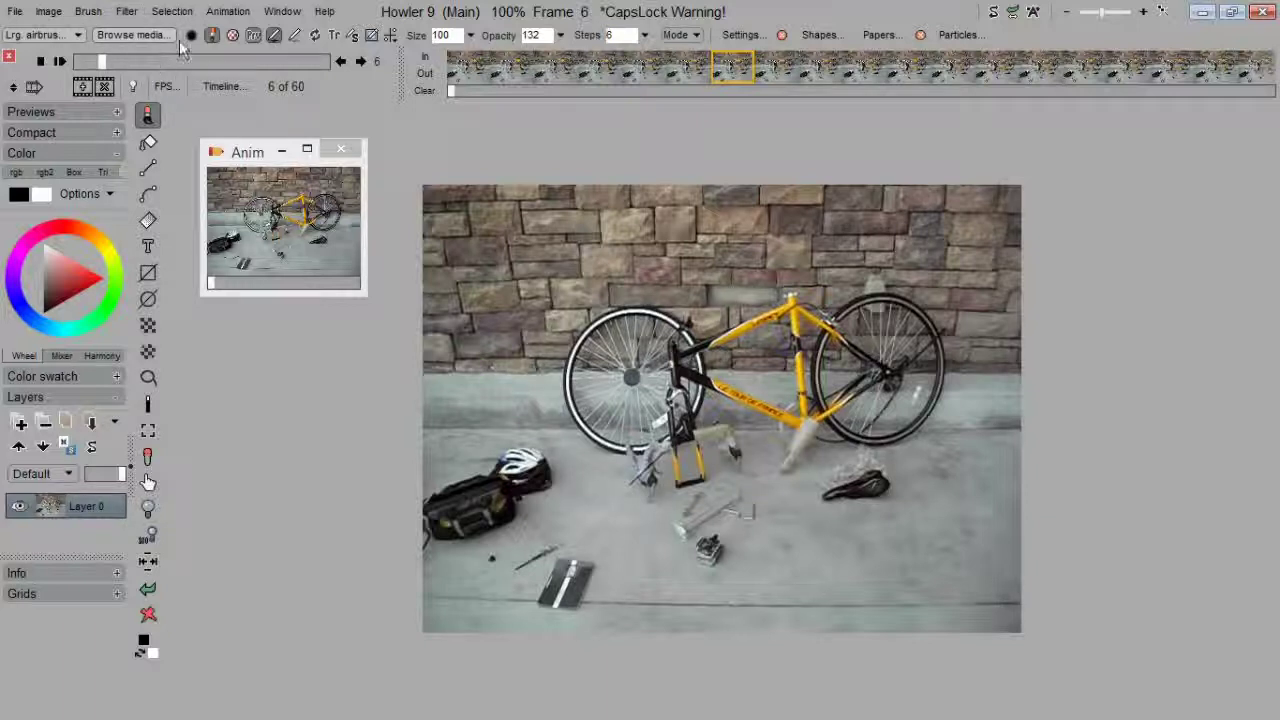
Open Stabilize with a track point on the frame near the seat post, block size 38, search area 43.
click(130, 14)
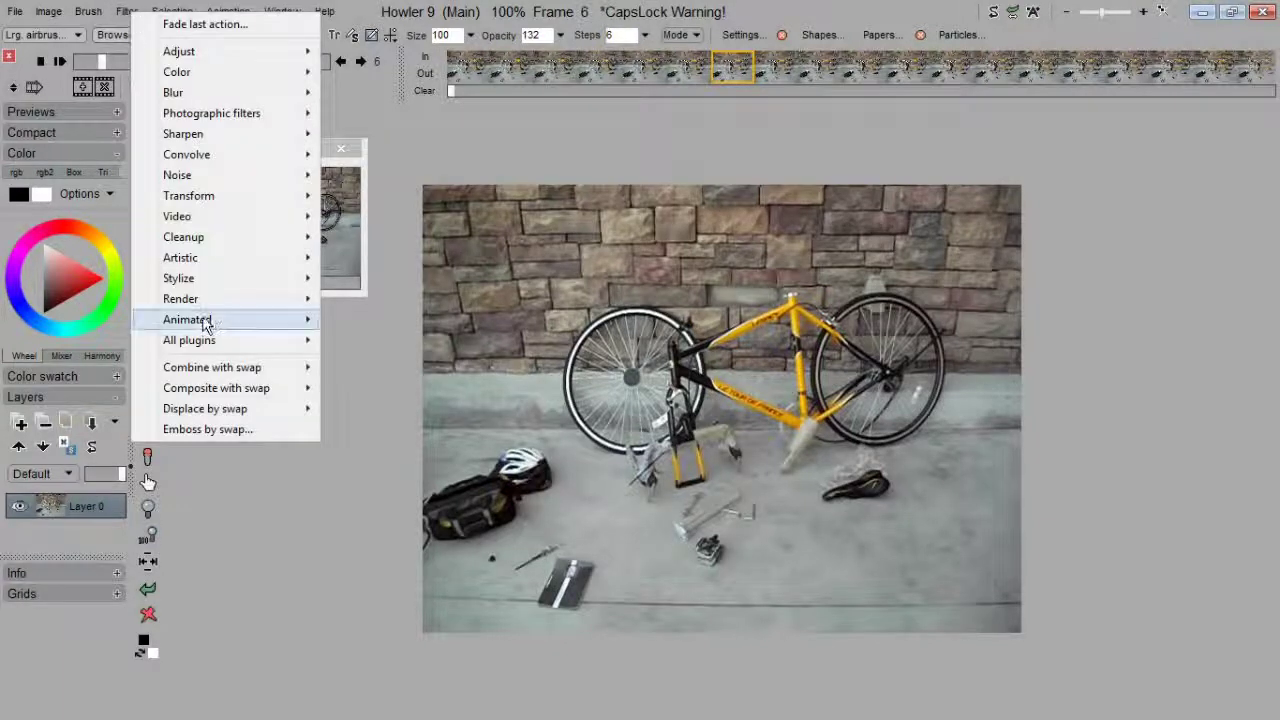
mouse_move(217, 321)
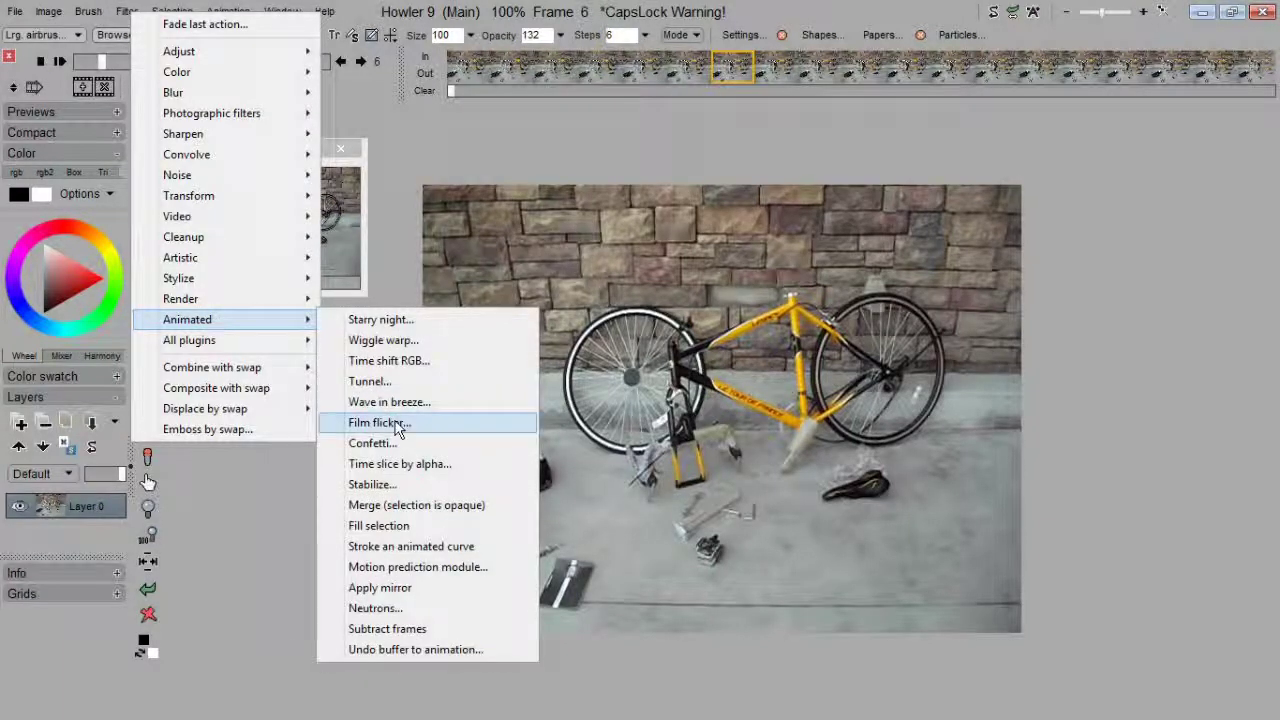
click(372, 484)
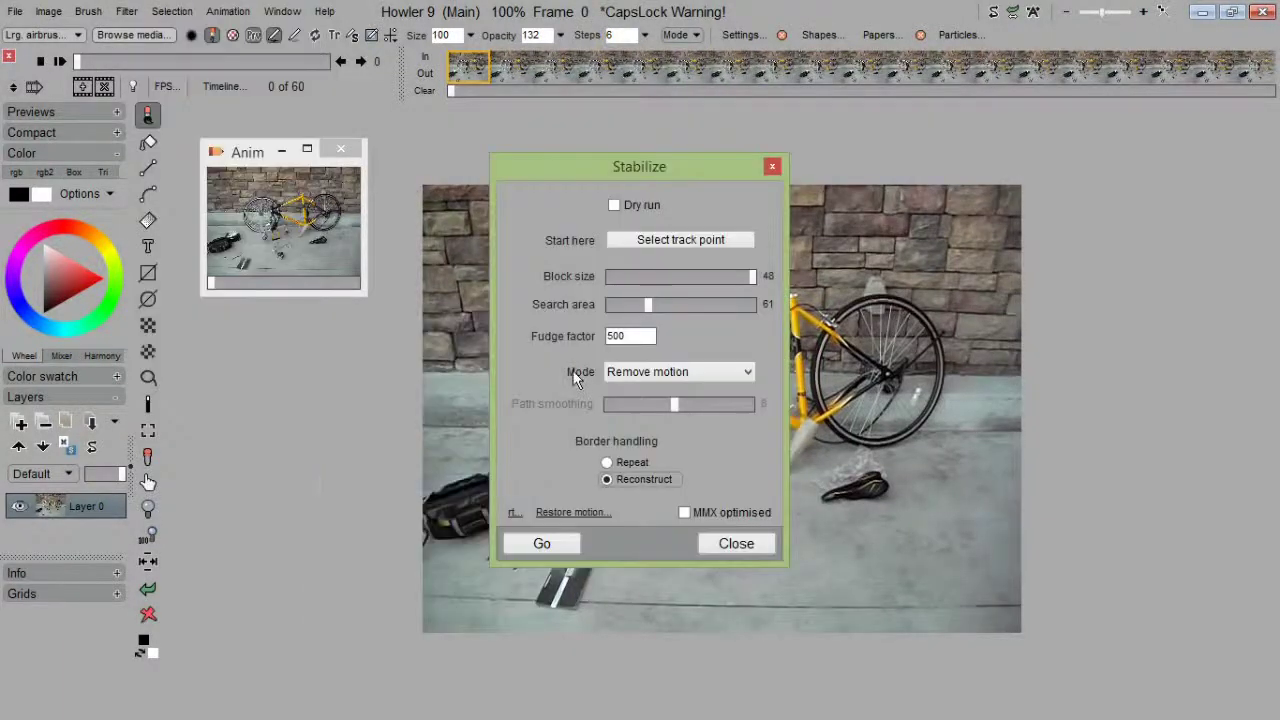
drag(634, 166, 986, 146)
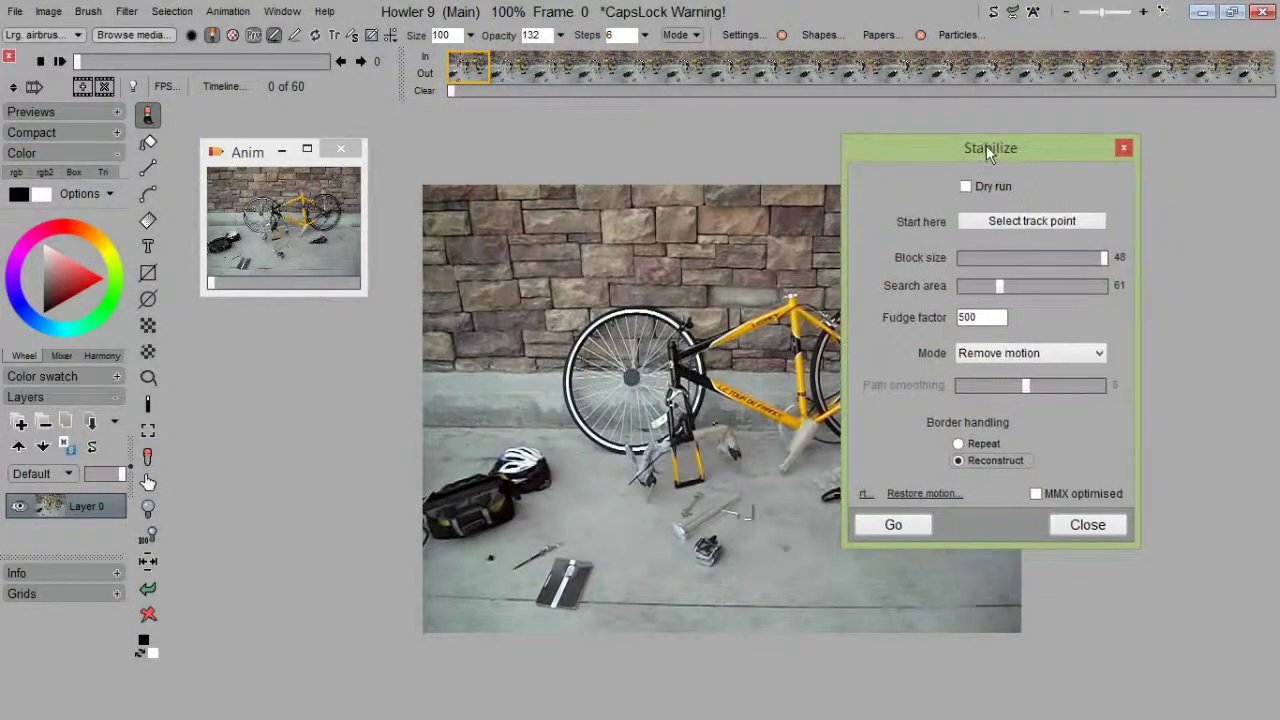
click(972, 221)
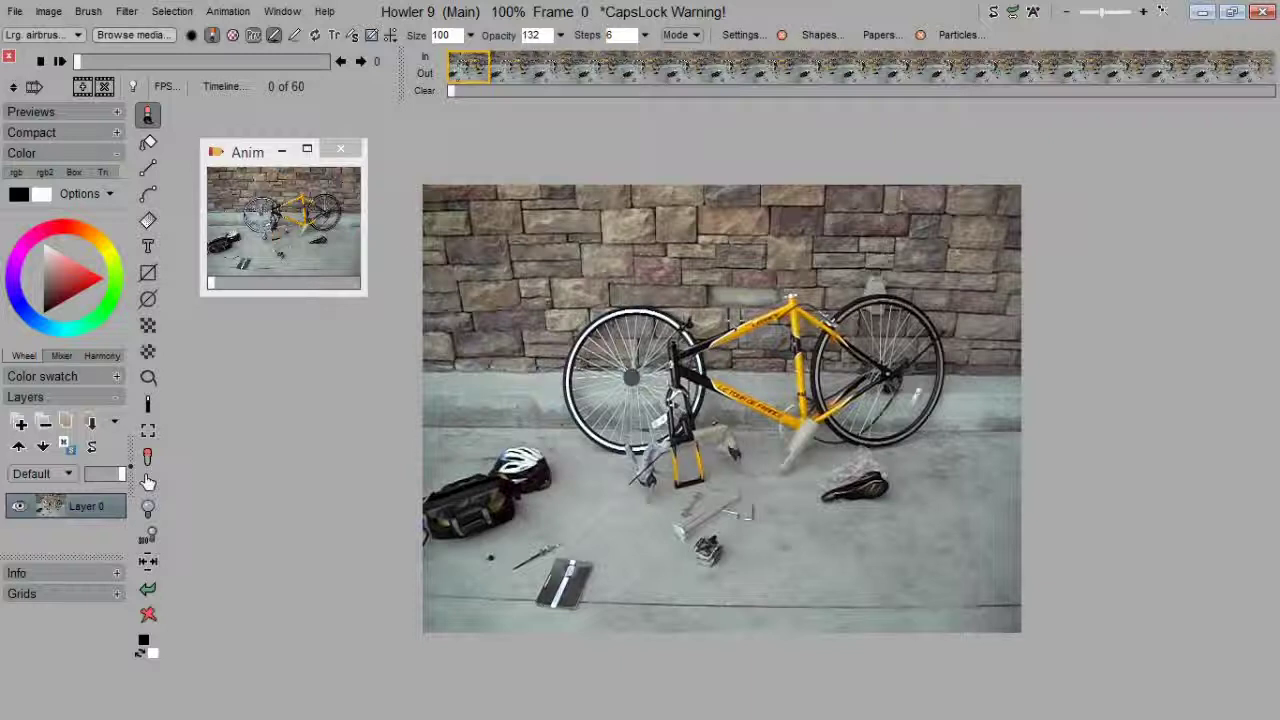
click(690, 325)
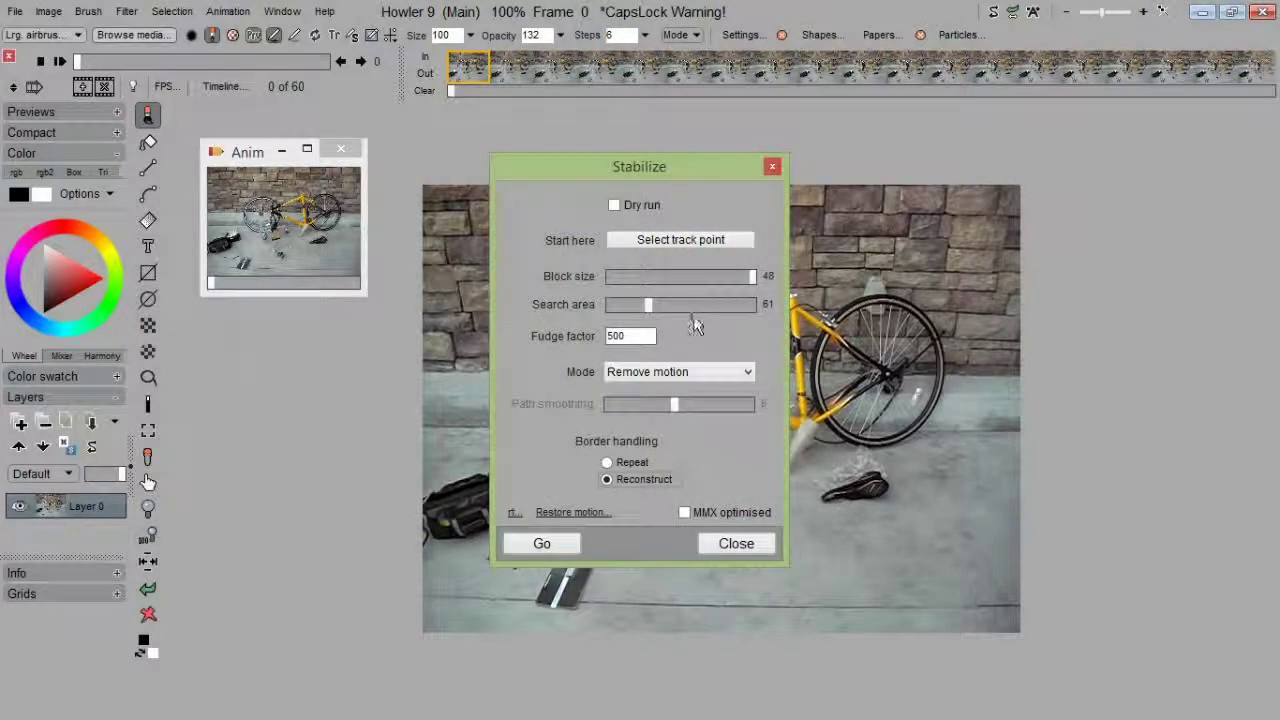
drag(710, 174, 1076, 172)
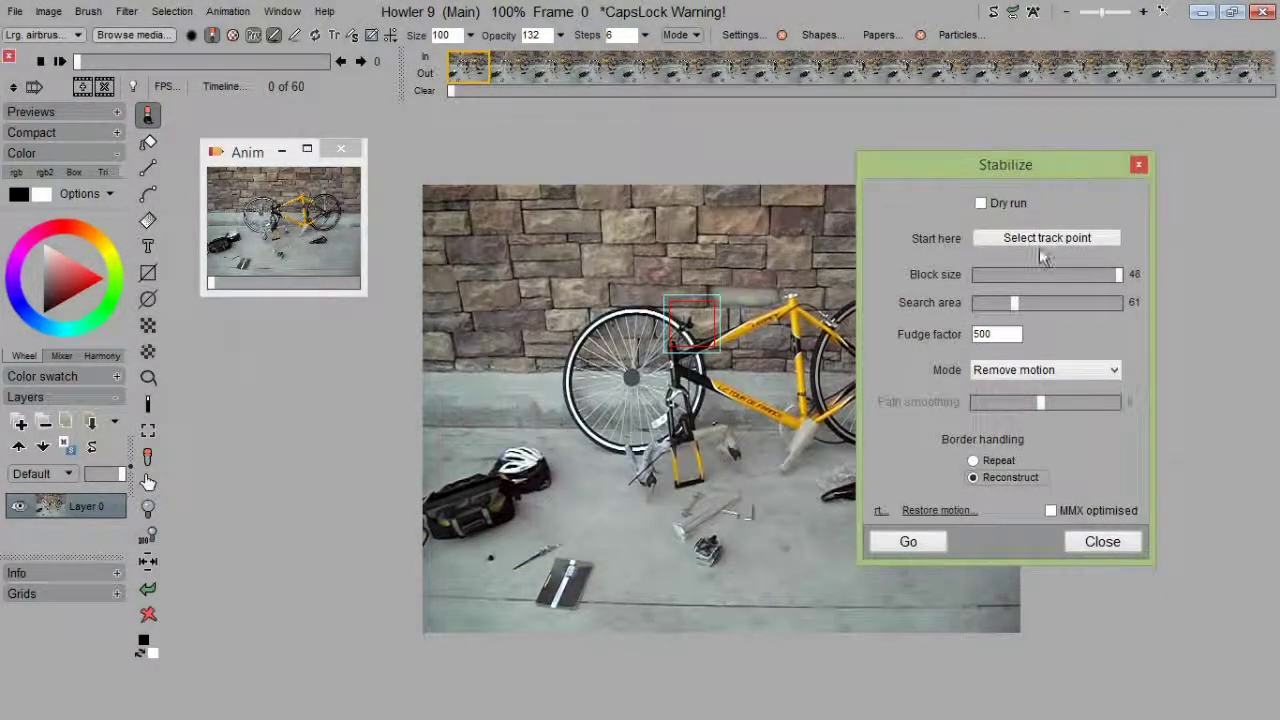
drag(1096, 277, 1090, 275)
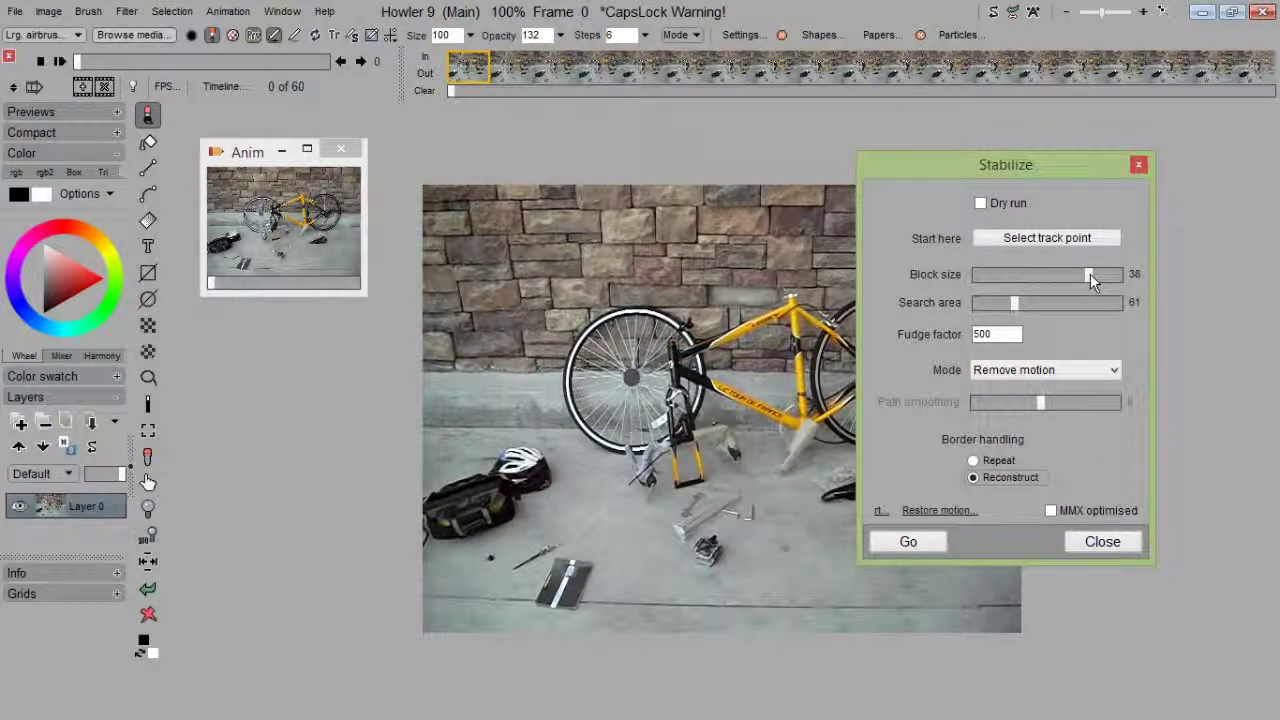
drag(1012, 302, 1002, 302)
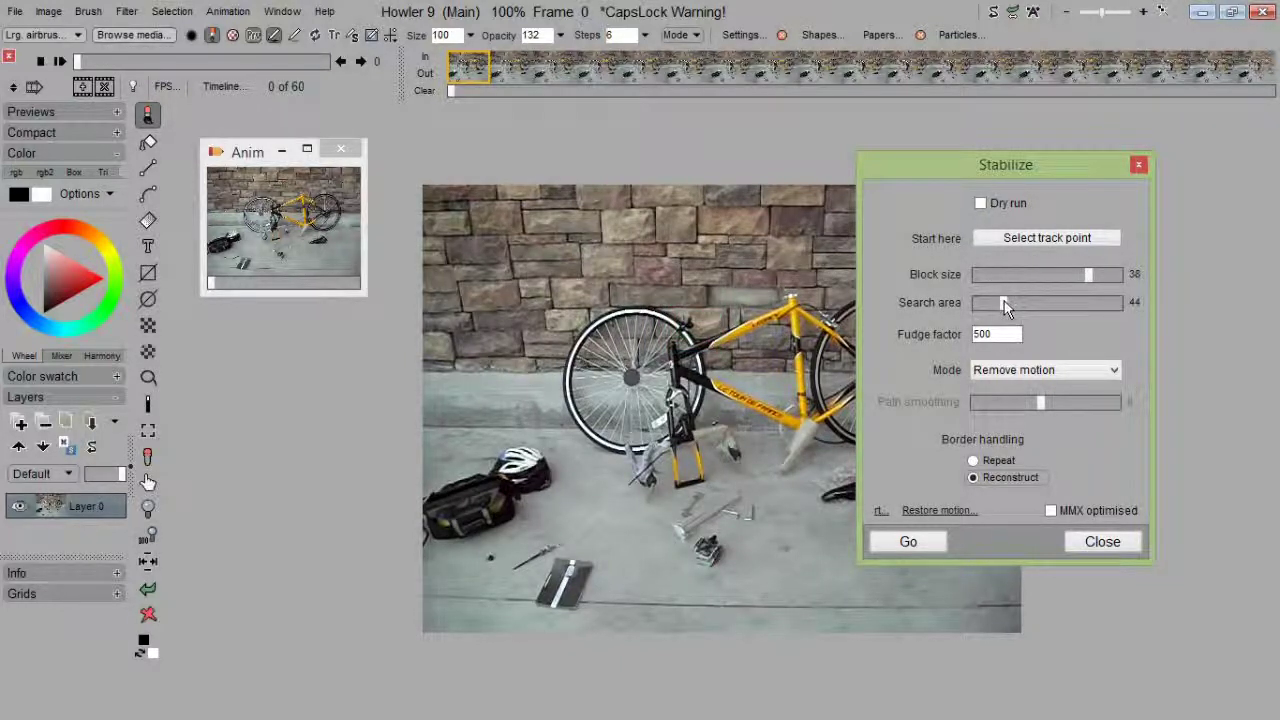
Test the tracking with two dry runs, then stabilize the whole clip for real.
click(1001, 204)
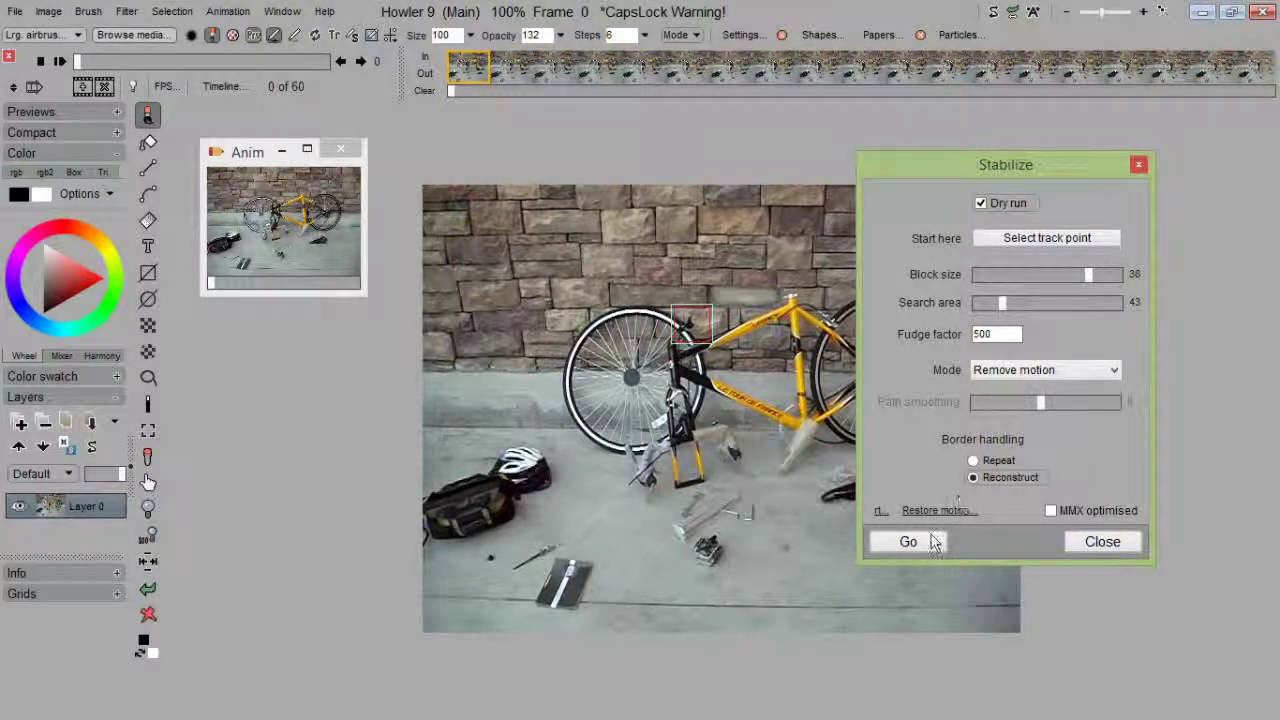
click(933, 541)
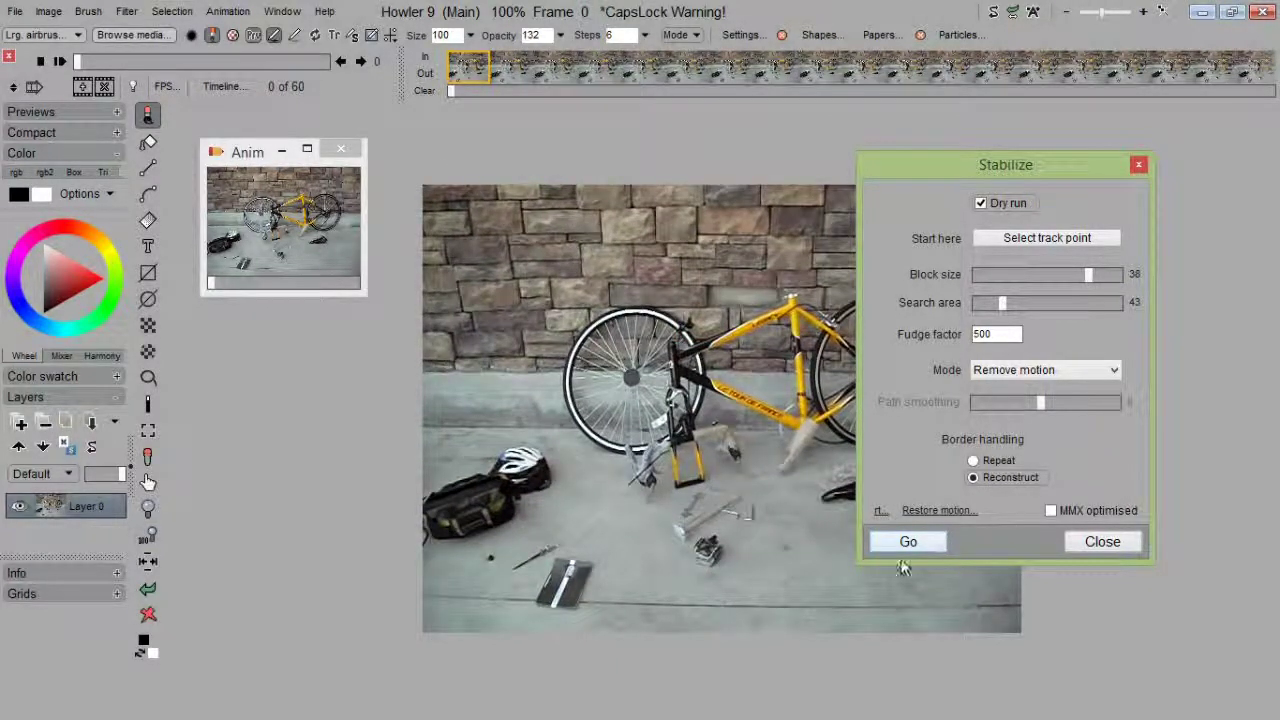
click(919, 543)
click(981, 203)
click(917, 543)
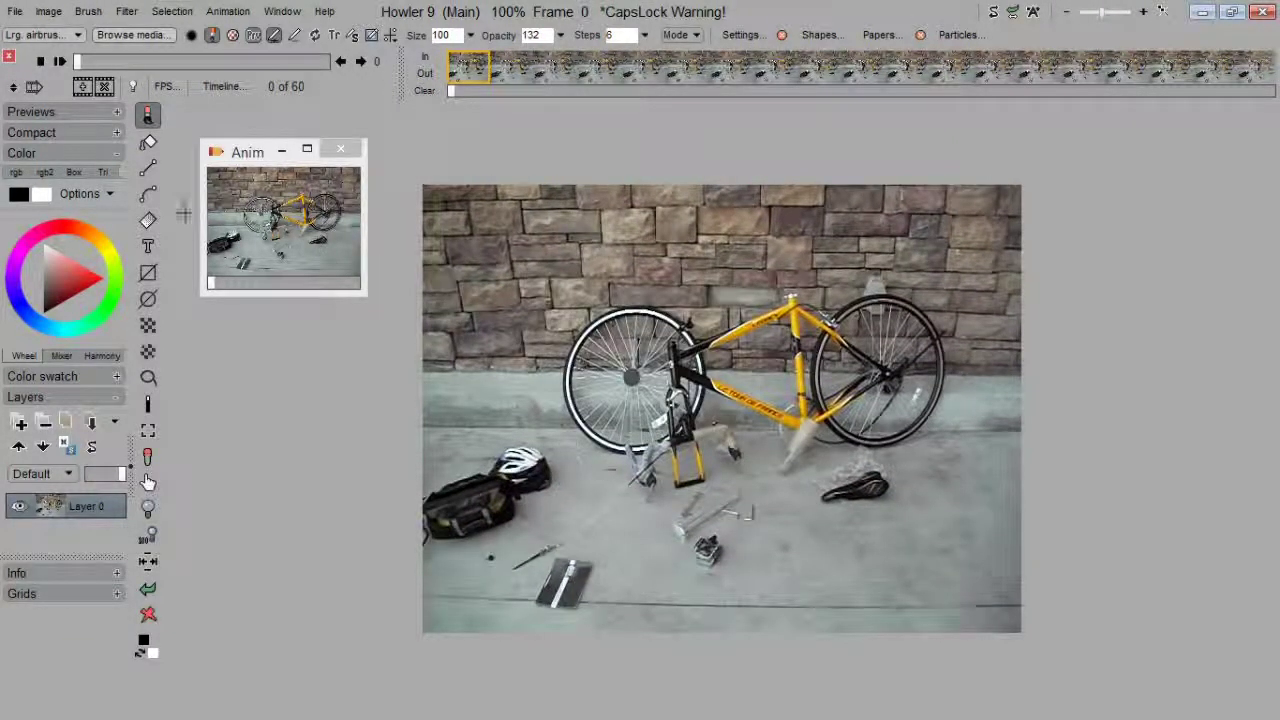
Play back the stabilized clip, then store it to memory as a second copy.
click(59, 61)
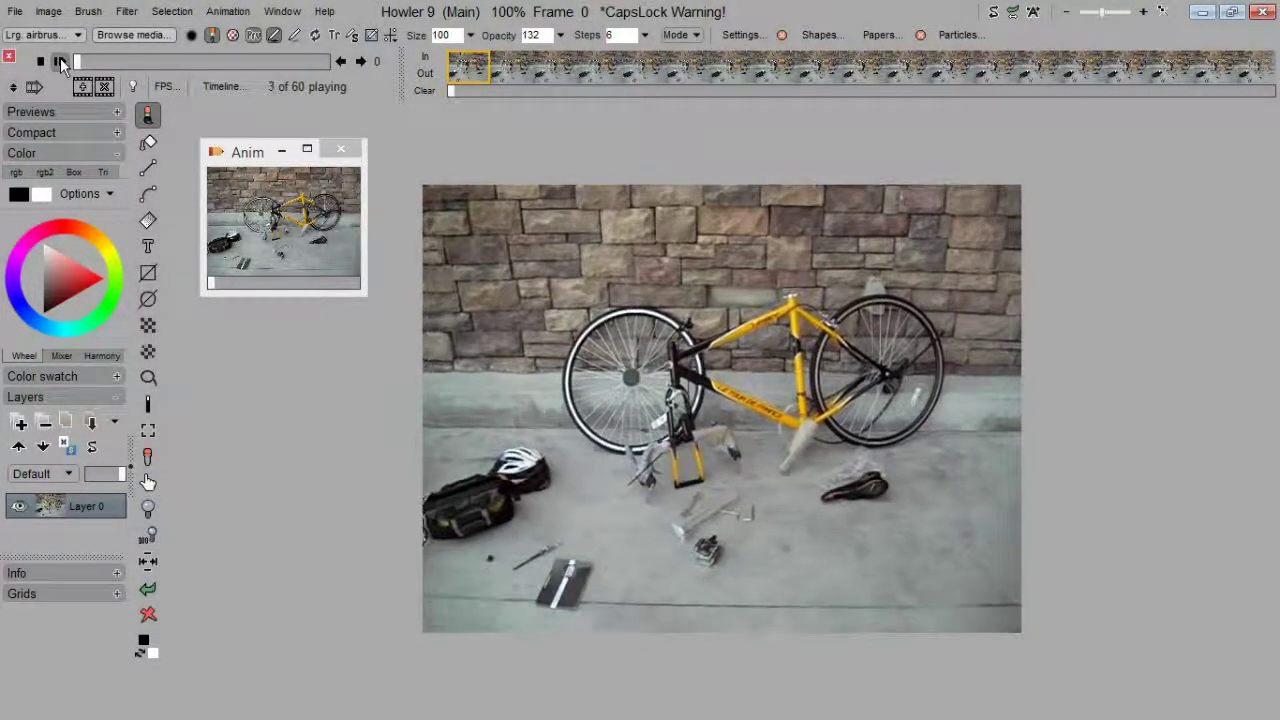
click(40, 61)
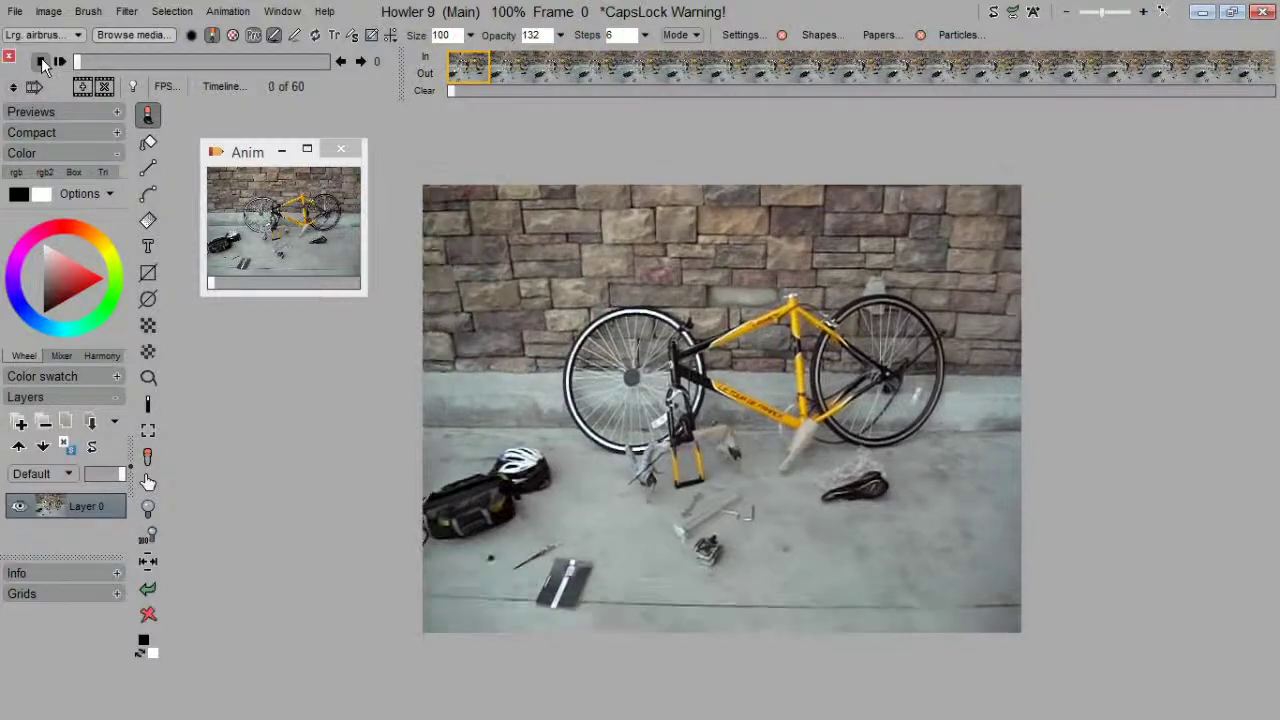
click(243, 11)
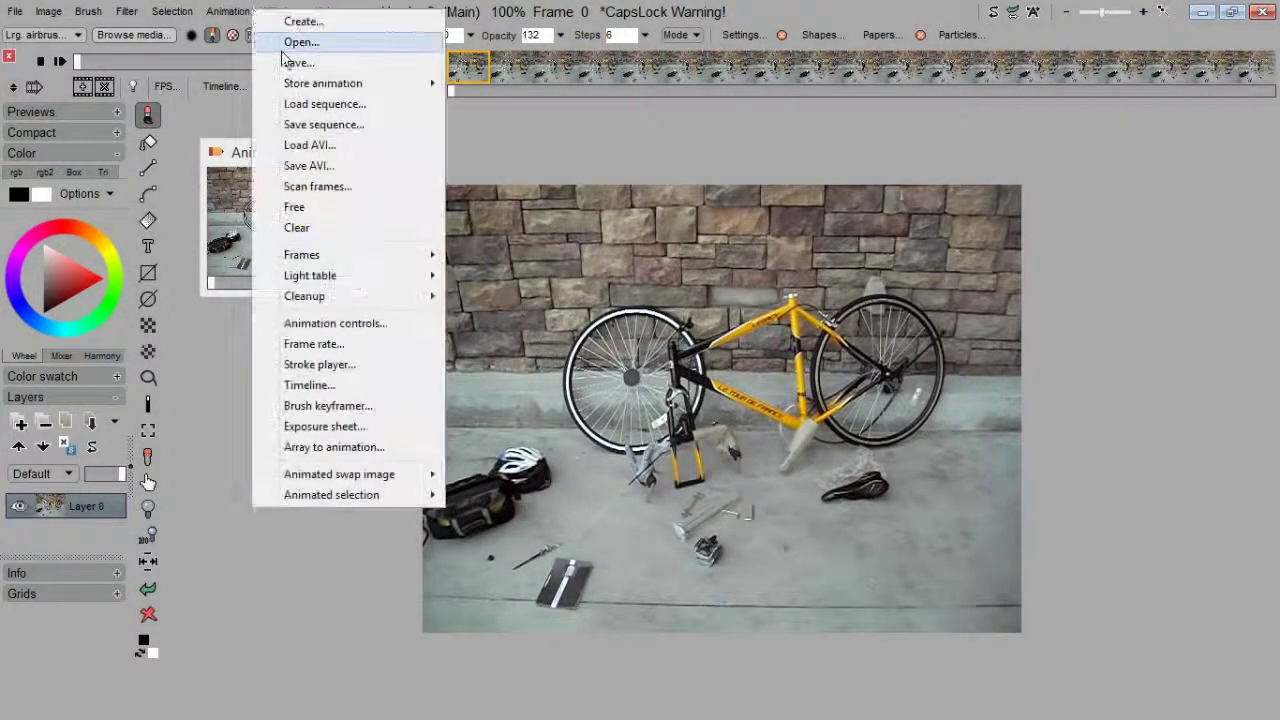
mouse_move(300, 84)
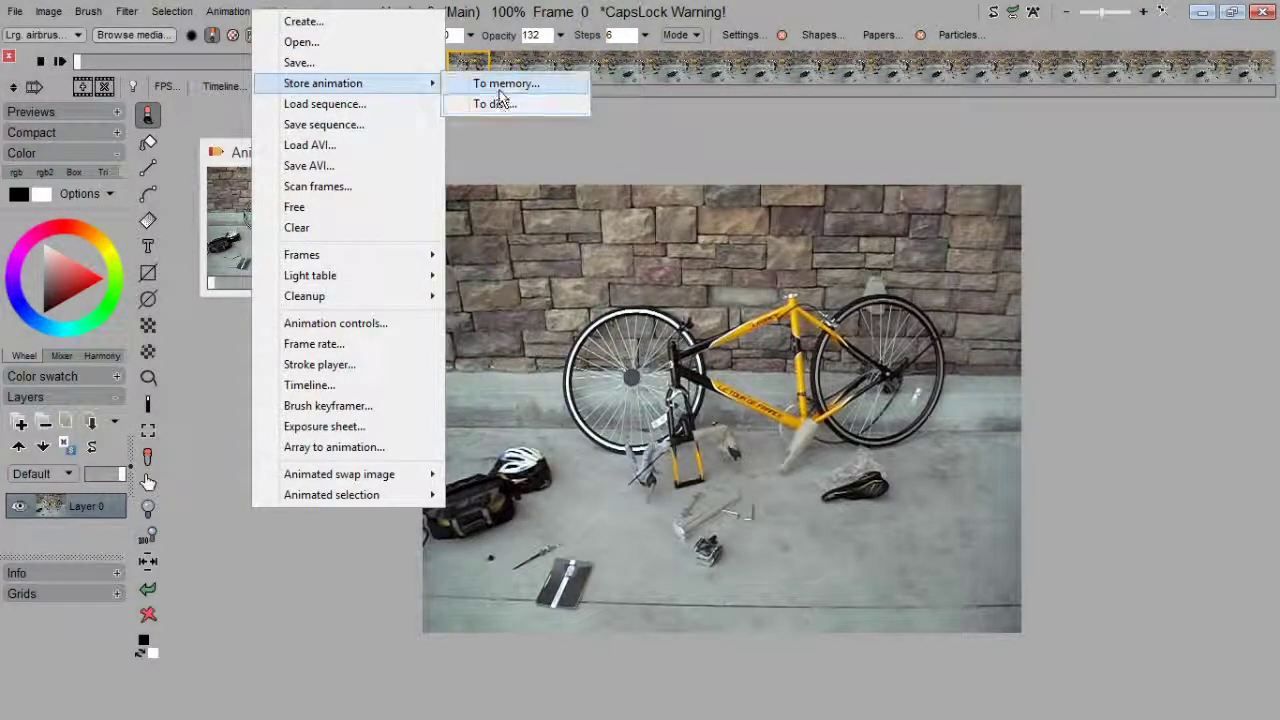
click(500, 83)
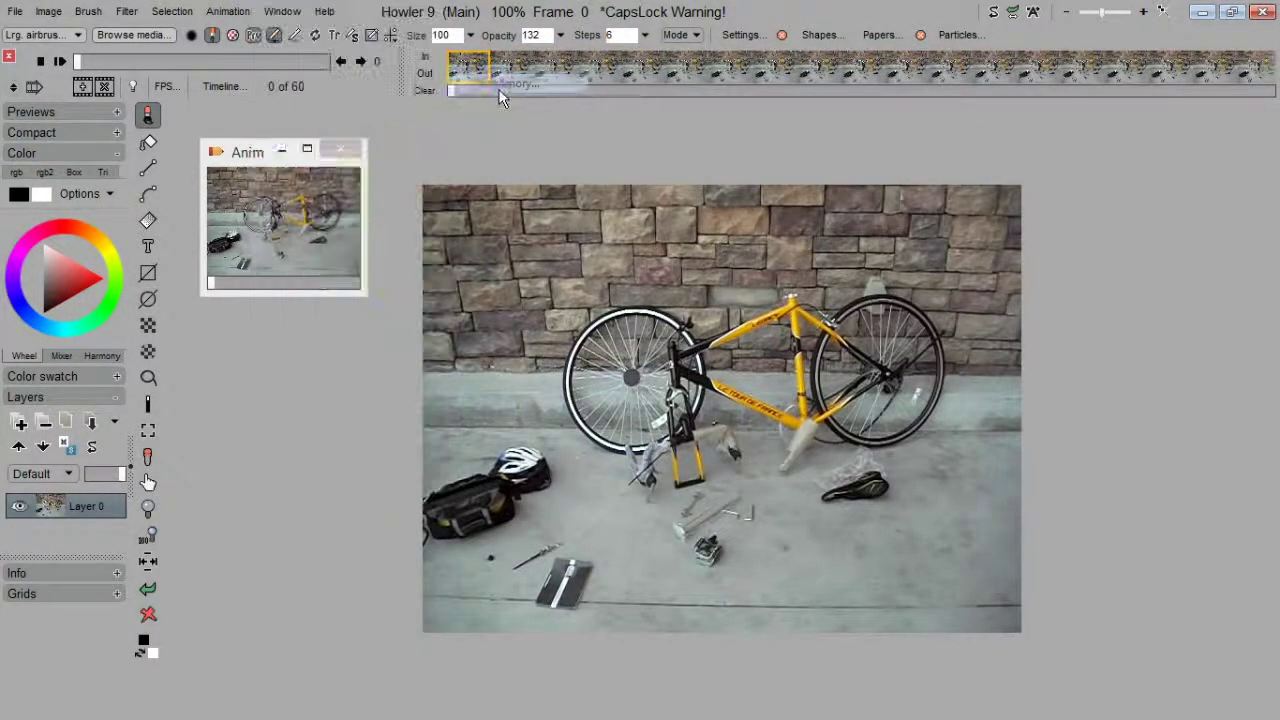
Run Average frames (to reduce noise) on the stabilized clip with the slider at 30.
click(270, 13)
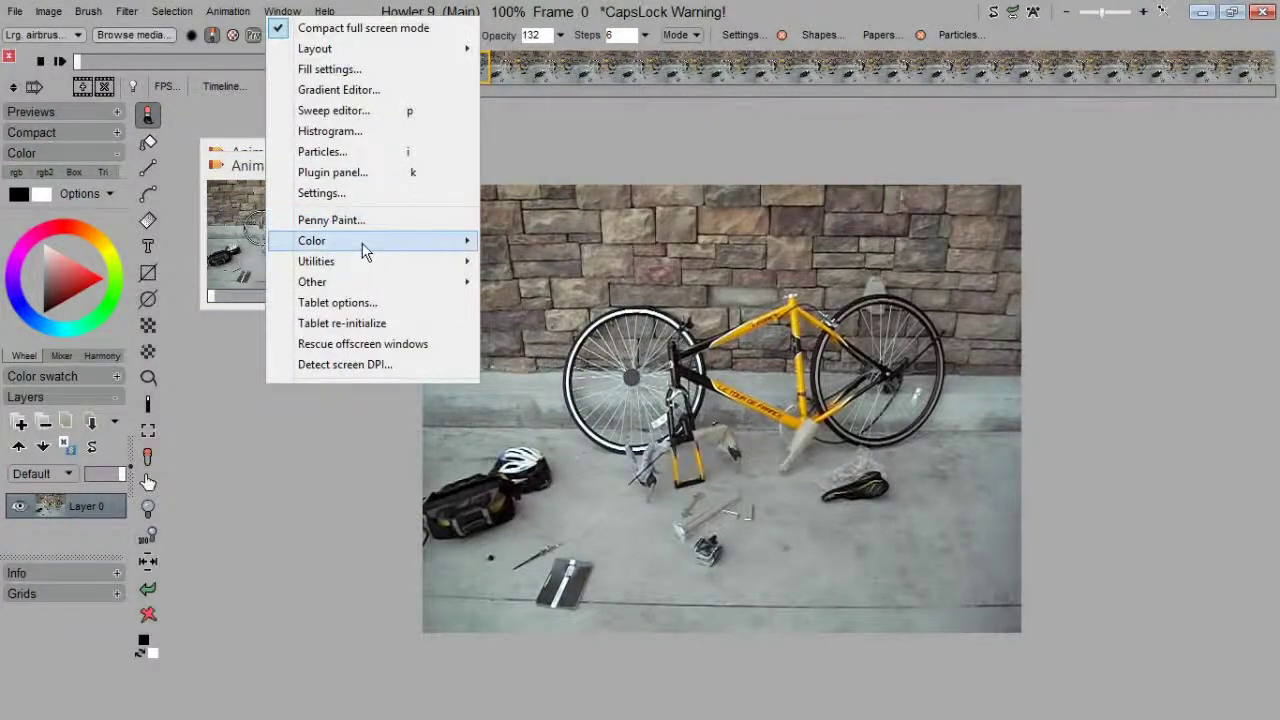
mouse_move(366, 265)
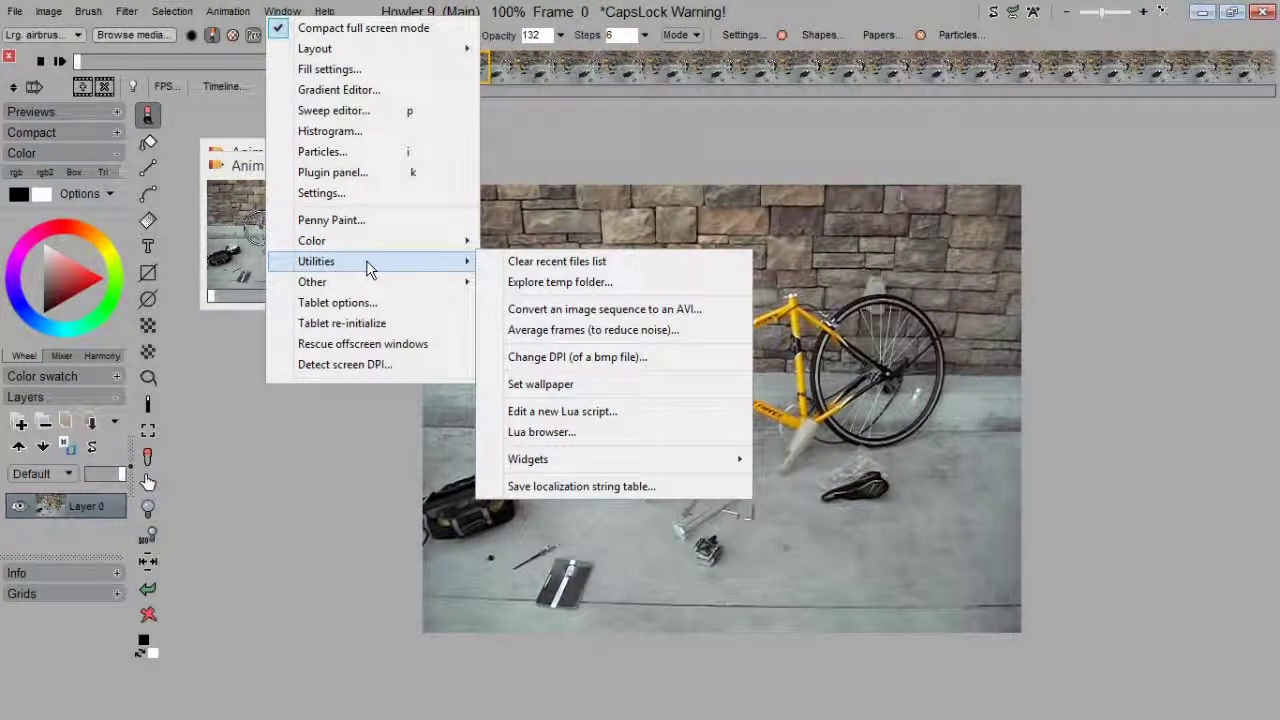
click(572, 329)
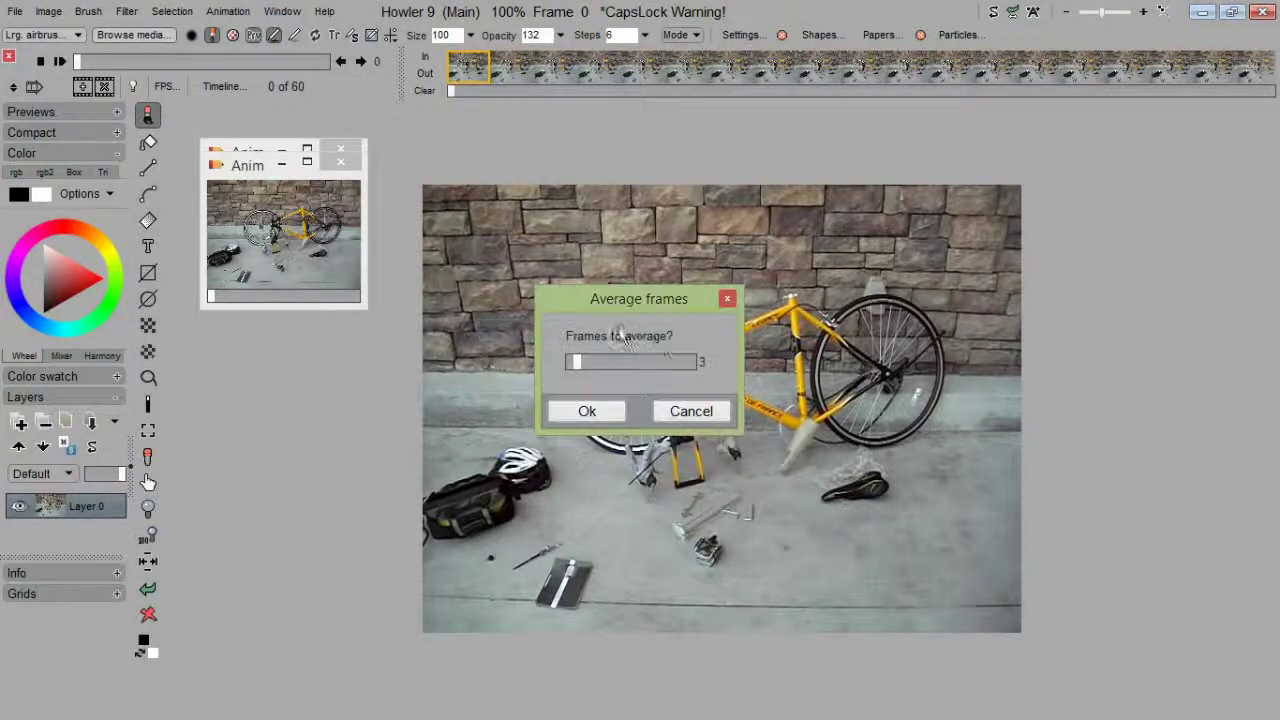
drag(623, 363, 695, 382)
click(607, 406)
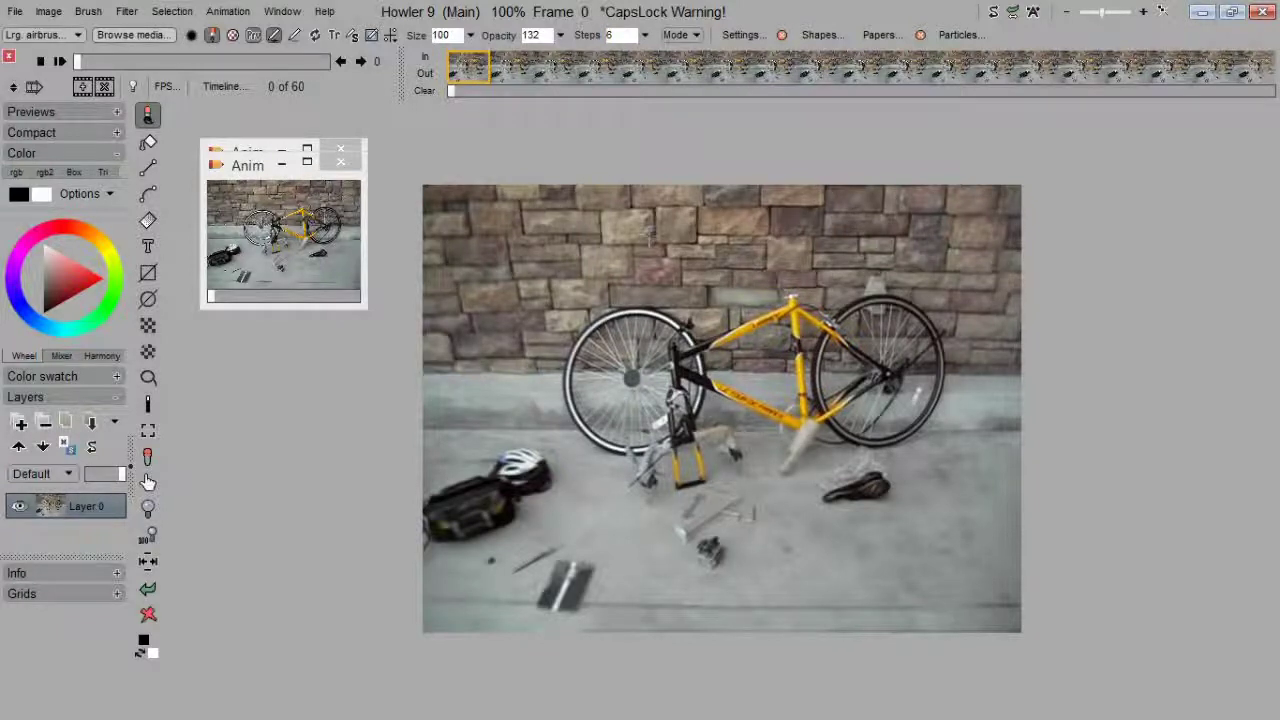
Apply Sharpen > Unsharp mask at maximum strength 220 to the averaged bike image.
click(126, 11)
mouse_move(294, 131)
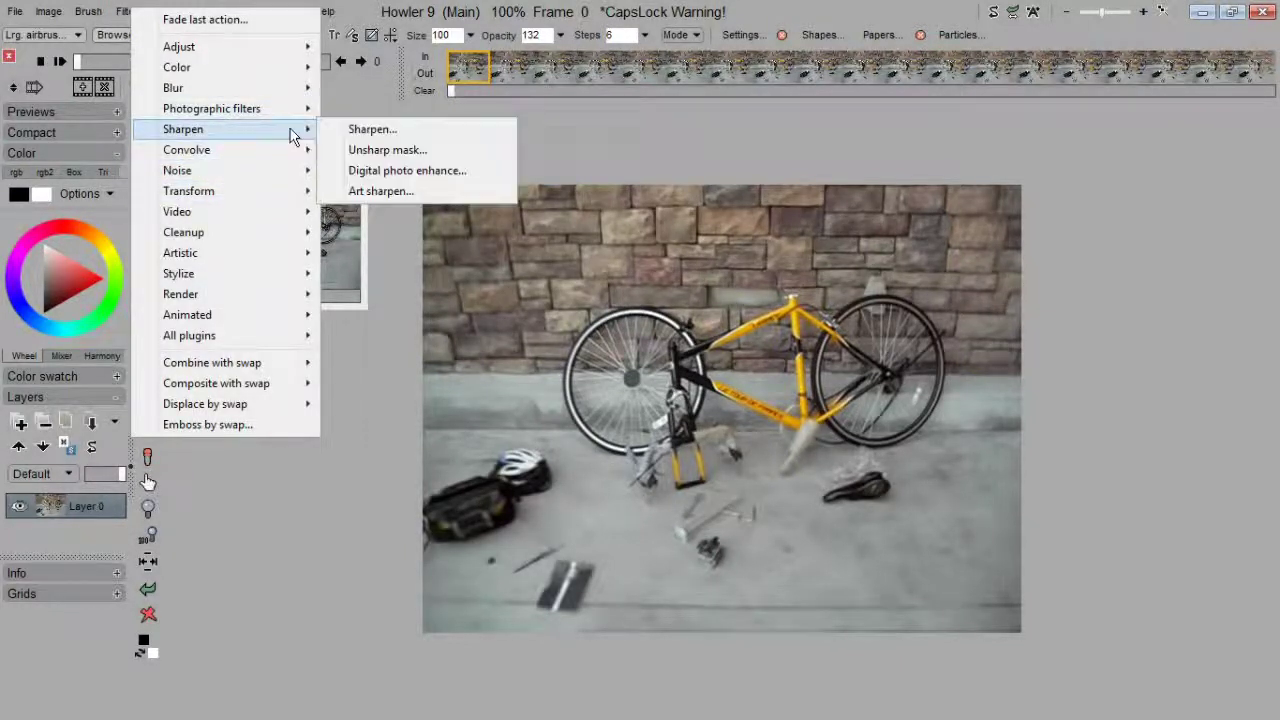
click(360, 150)
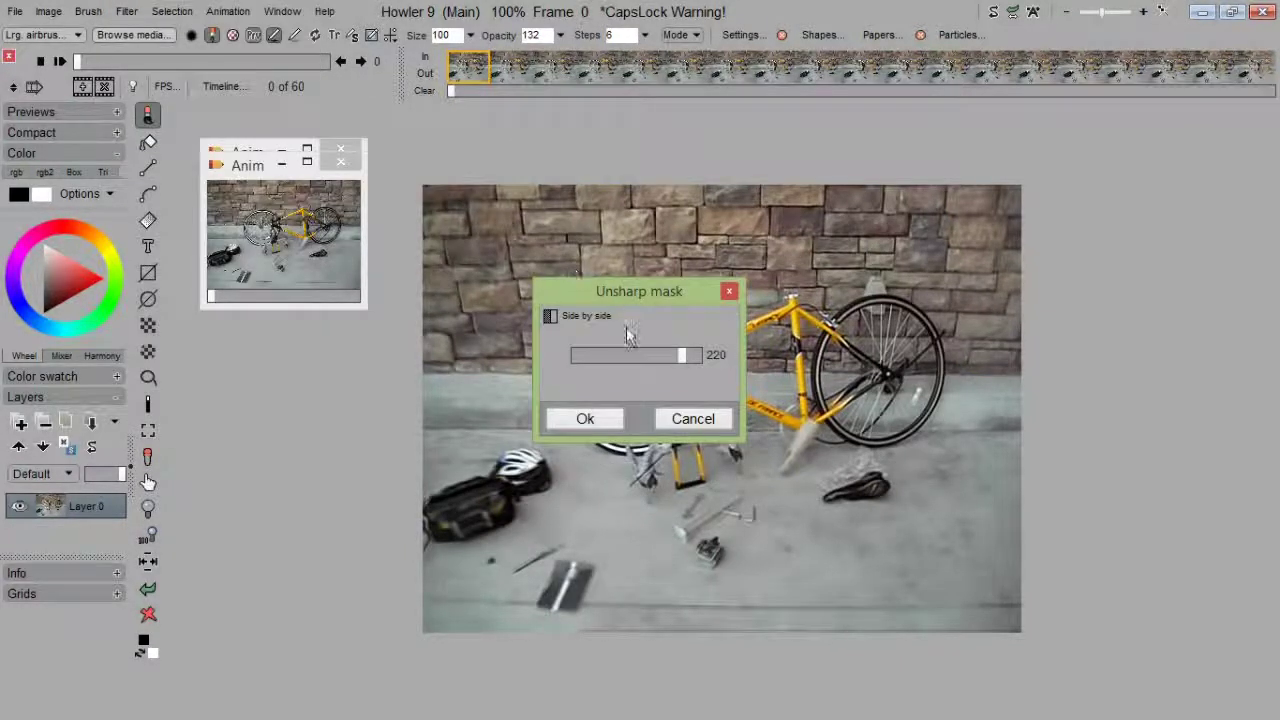
drag(627, 352, 666, 345)
click(590, 420)
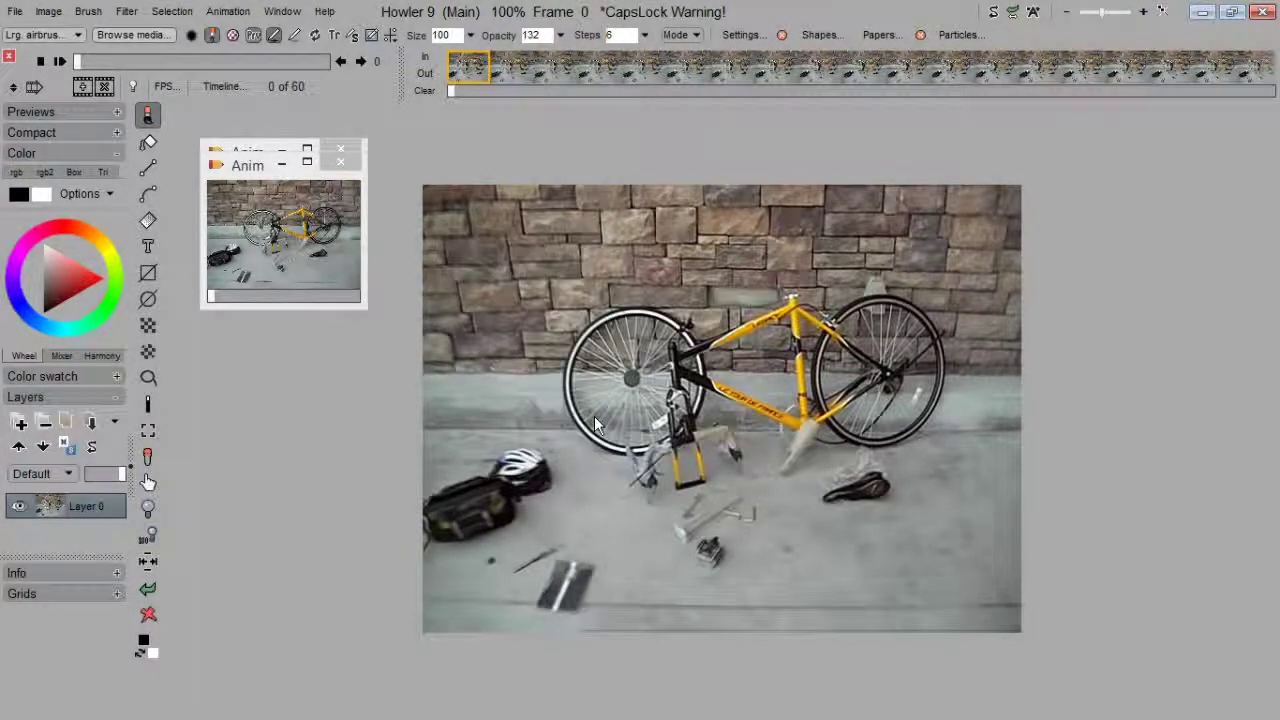